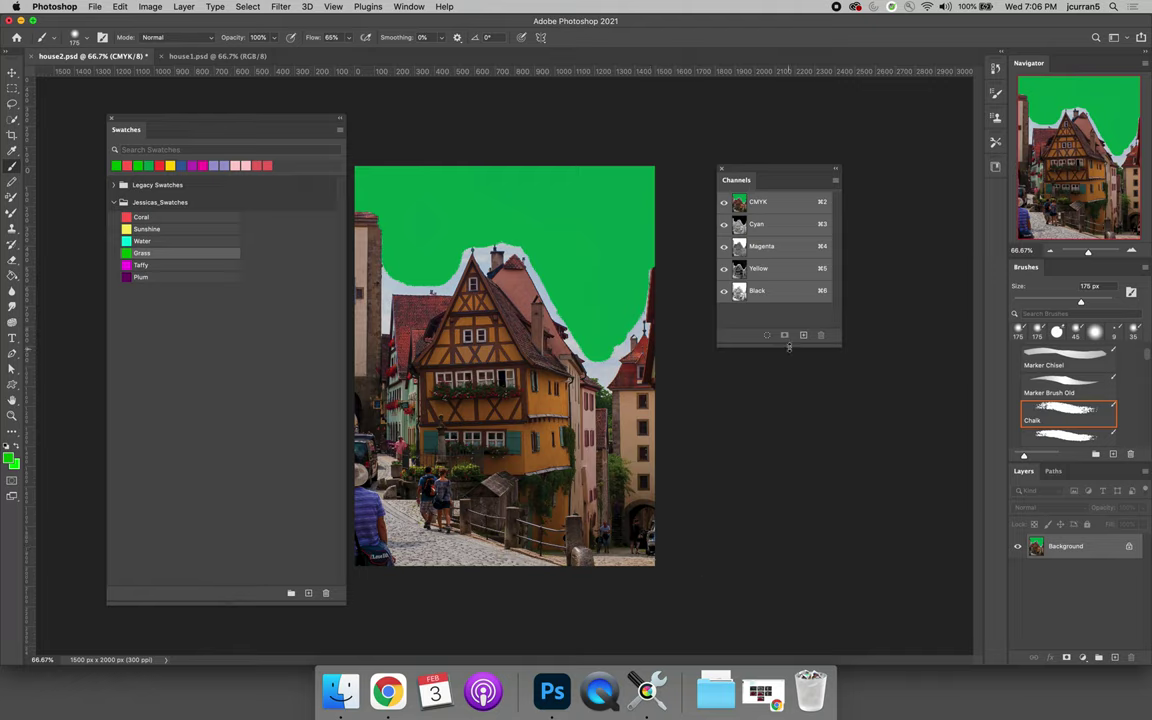
Enlarge the Channels list and undo an accidentally added alpha channel
left_click_drag(829, 346, 829, 450)
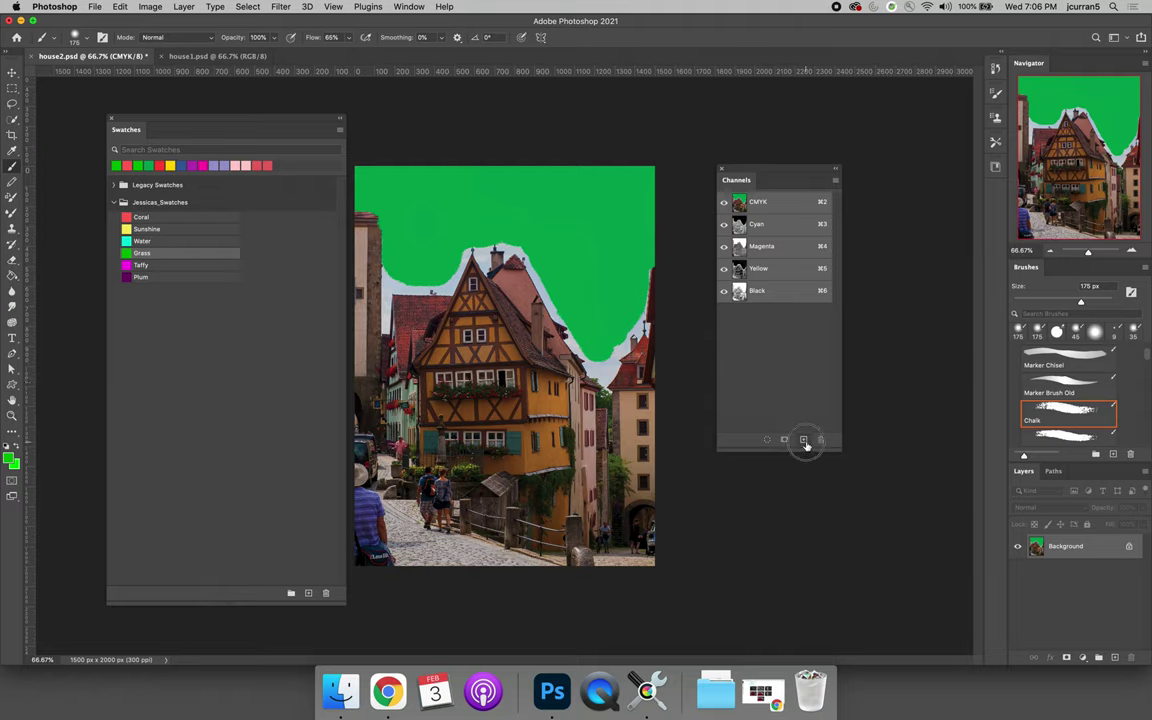
left_click(804, 438)
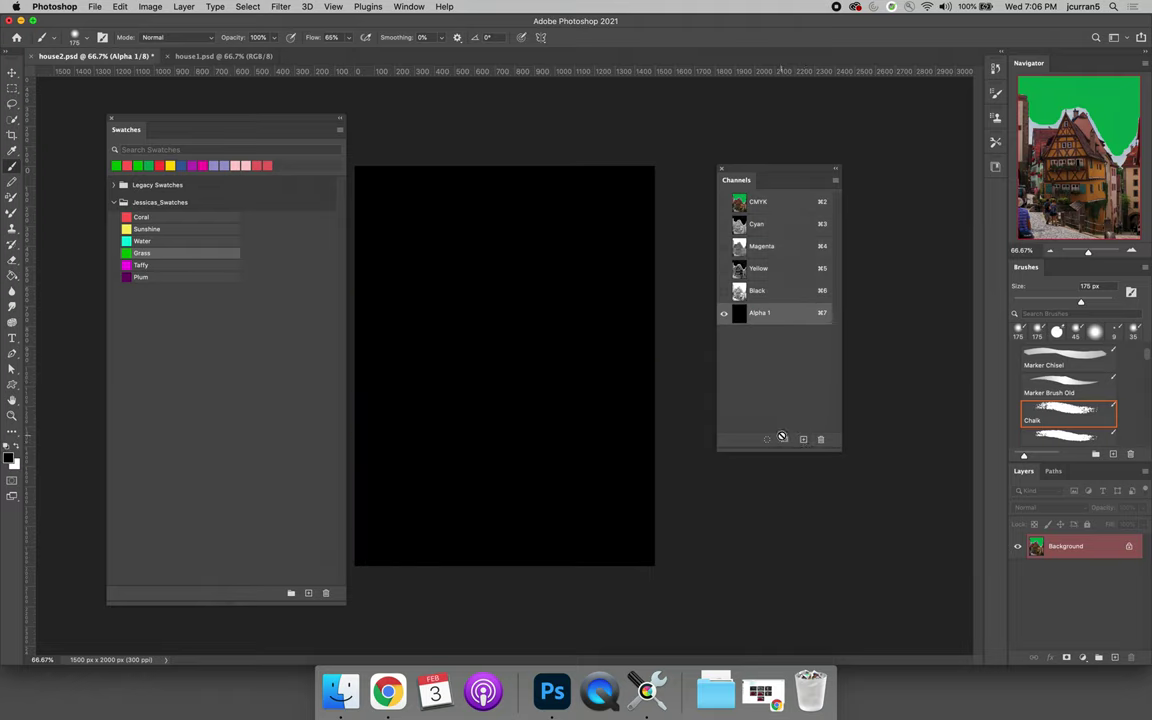
key("super+z")
Create a spot channel named Spot Green with a dark green ink colour
left_click(836, 180)
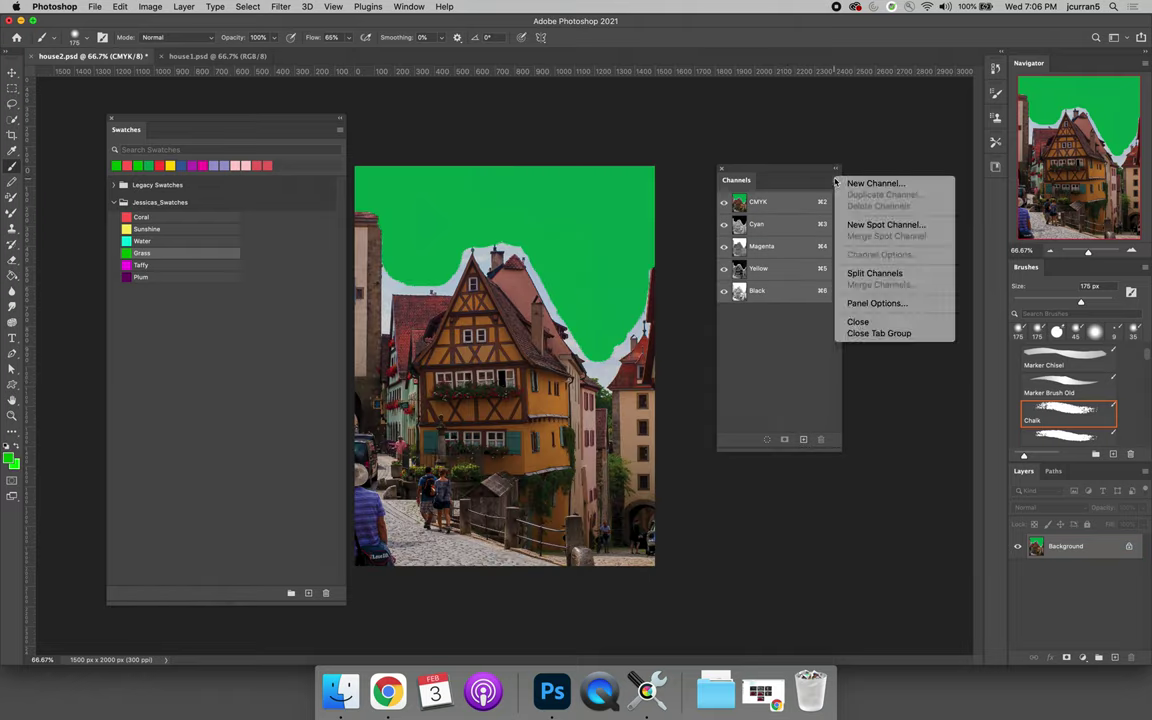
left_click(923, 226)
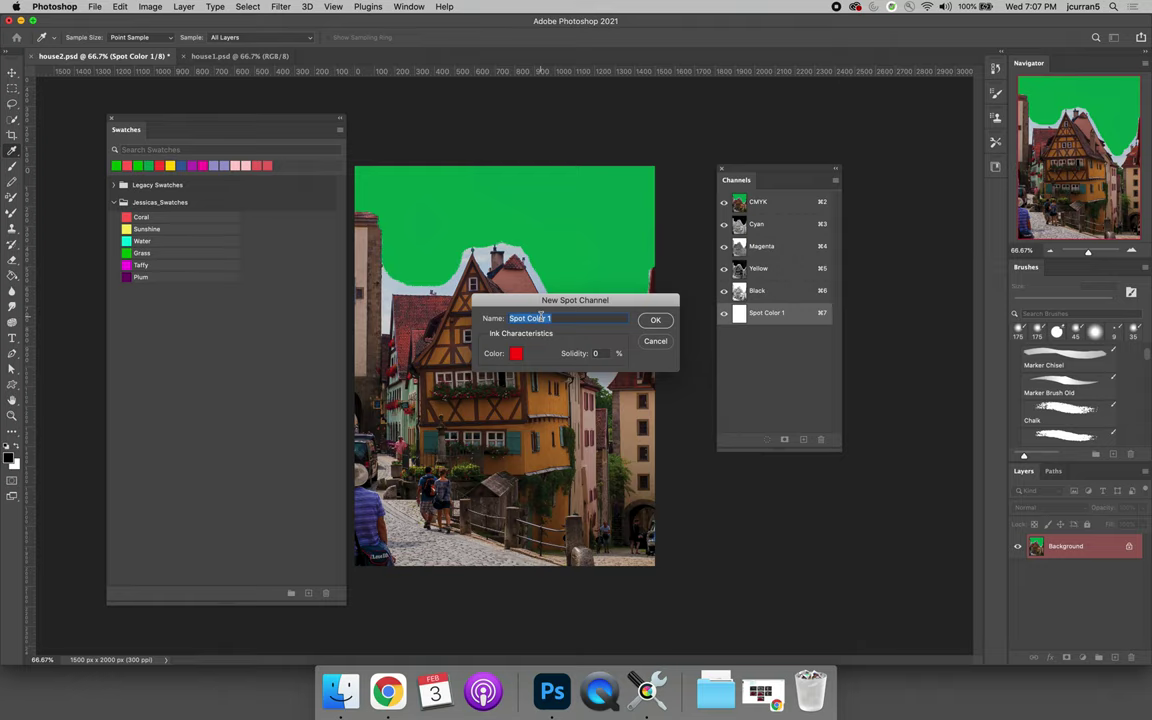
type("Spot Green")
left_click(516, 353)
mouse_move(226, 210)
left_mouse_down()
mouse_move(257, 277)
mouse_move(254, 222)
left_mouse_up()
left_click(296, 277)
left_click(404, 166)
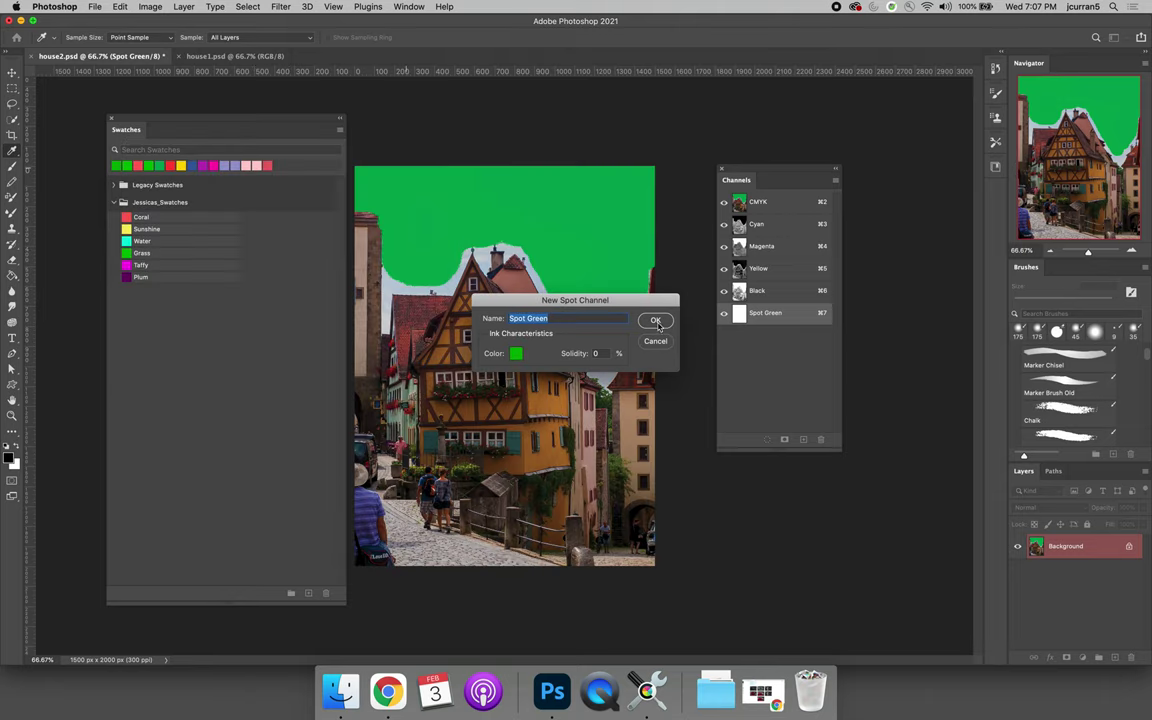
left_click(655, 320)
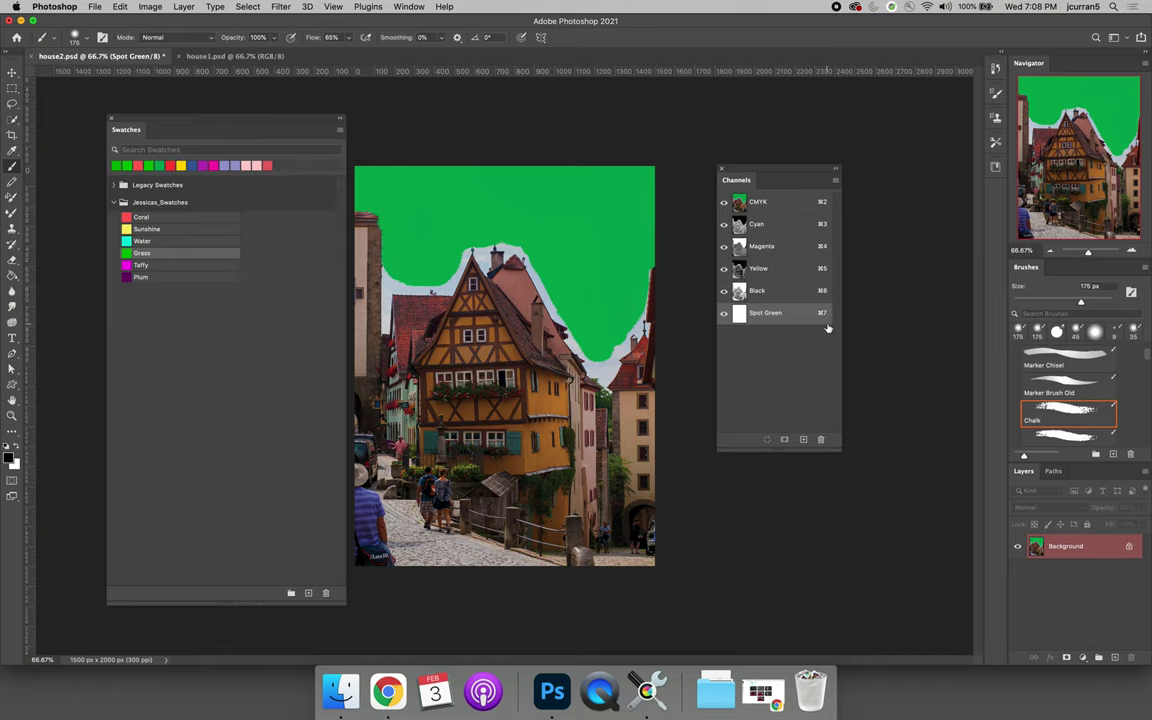
Delete the Spot Green channel and start a fresh spot channel
left_click_drag(828, 330, 820, 439)
left_click(836, 180)
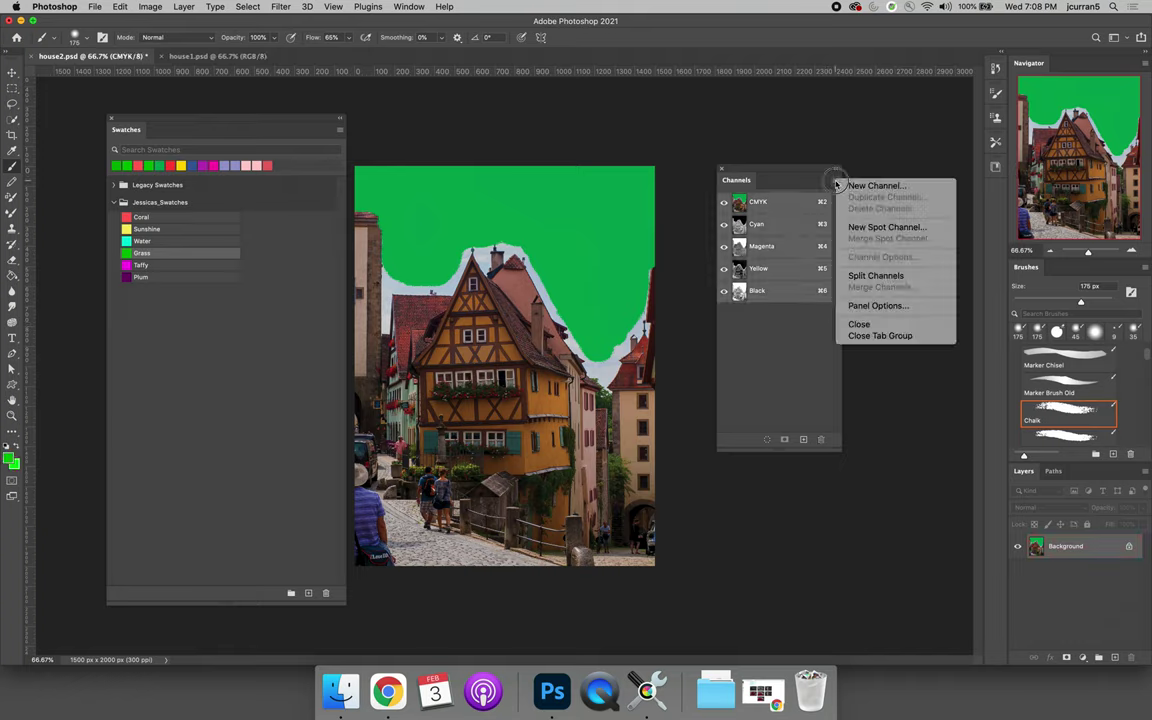
left_click(872, 227)
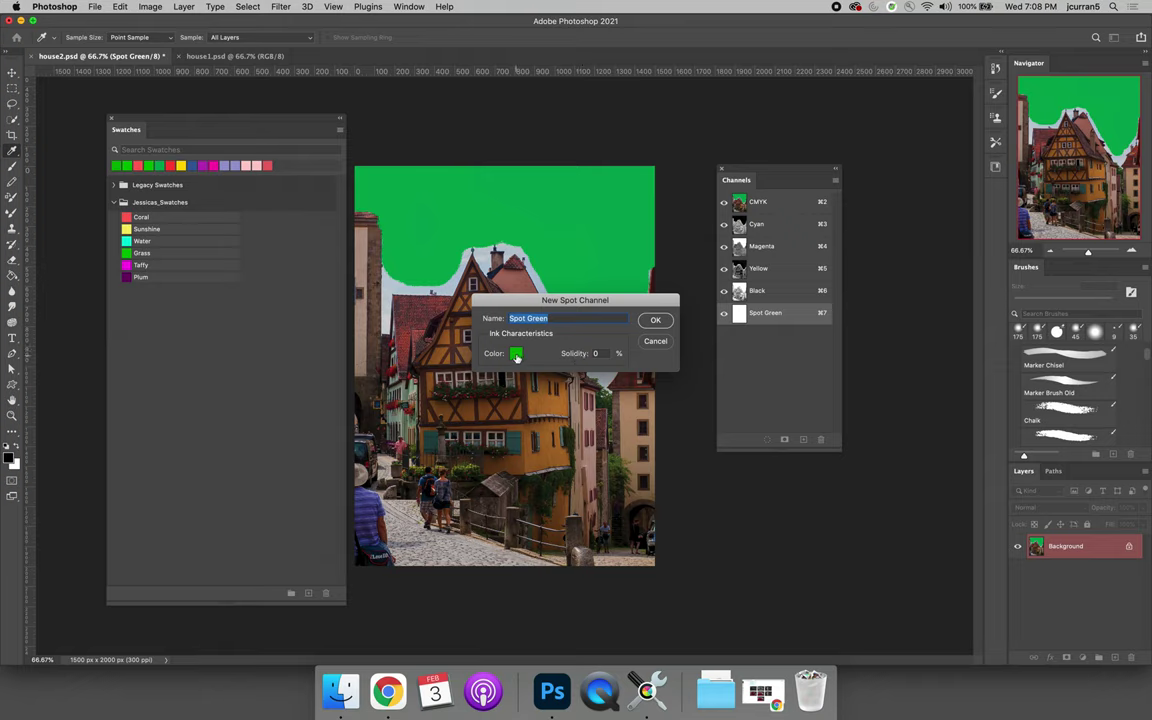
Set the spot ink to PANTONE 10303 C from Color Libraries and name it Pantone 10303 C
left_click(517, 355)
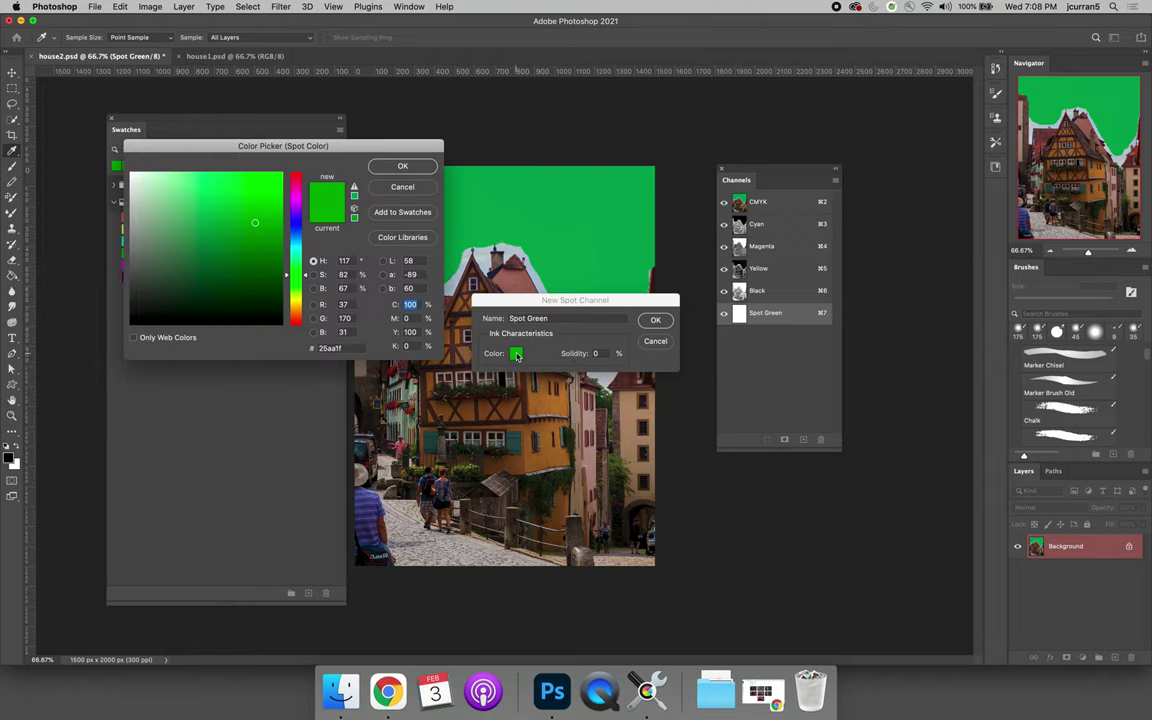
left_click(401, 238)
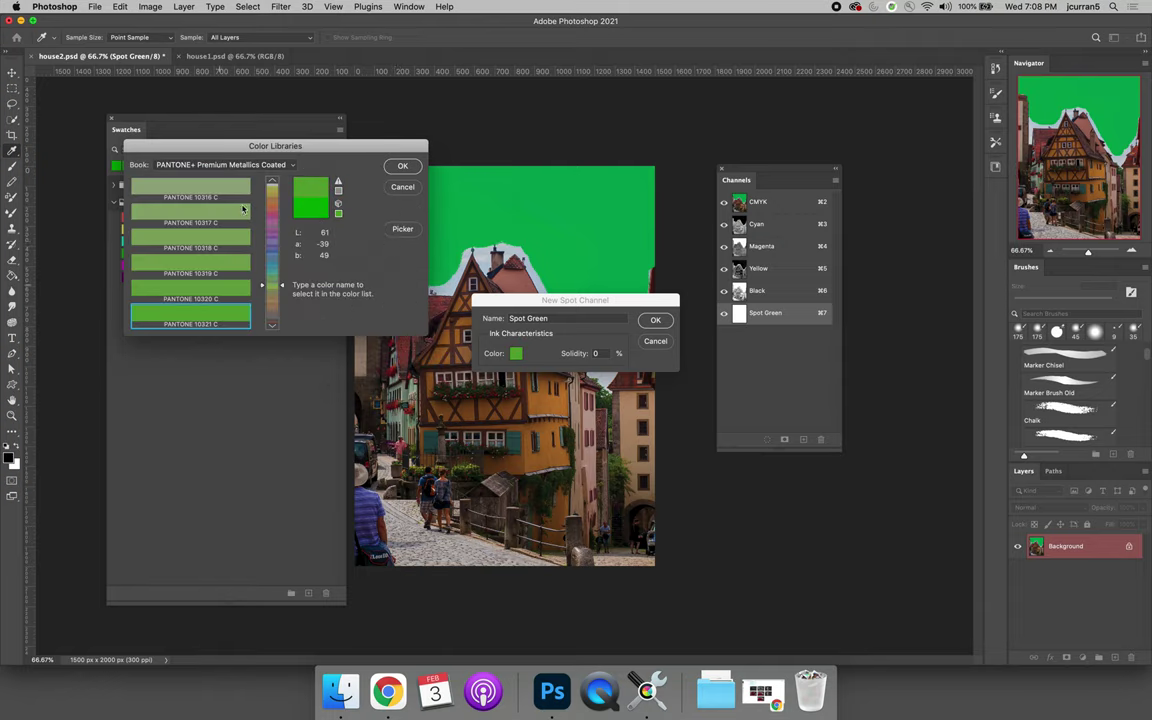
left_click(272, 326)
left_click(272, 326)
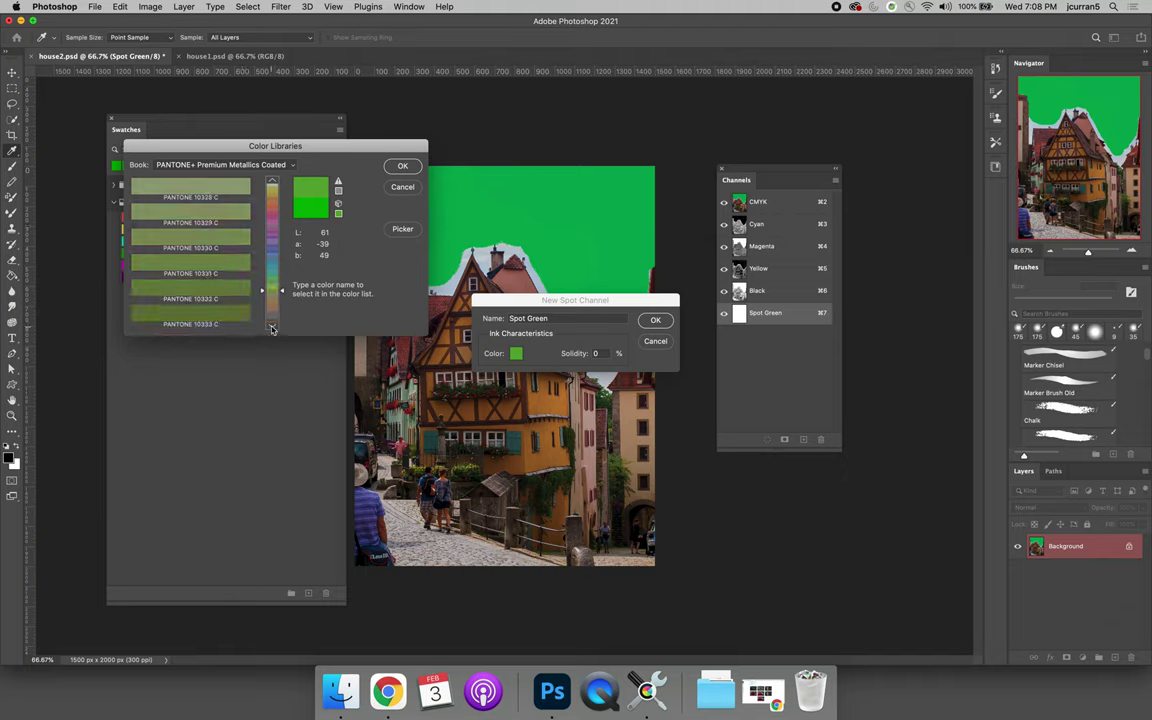
left_click(272, 326)
left_click(276, 278)
left_click_drag(278, 277, 278, 273)
left_click(228, 315)
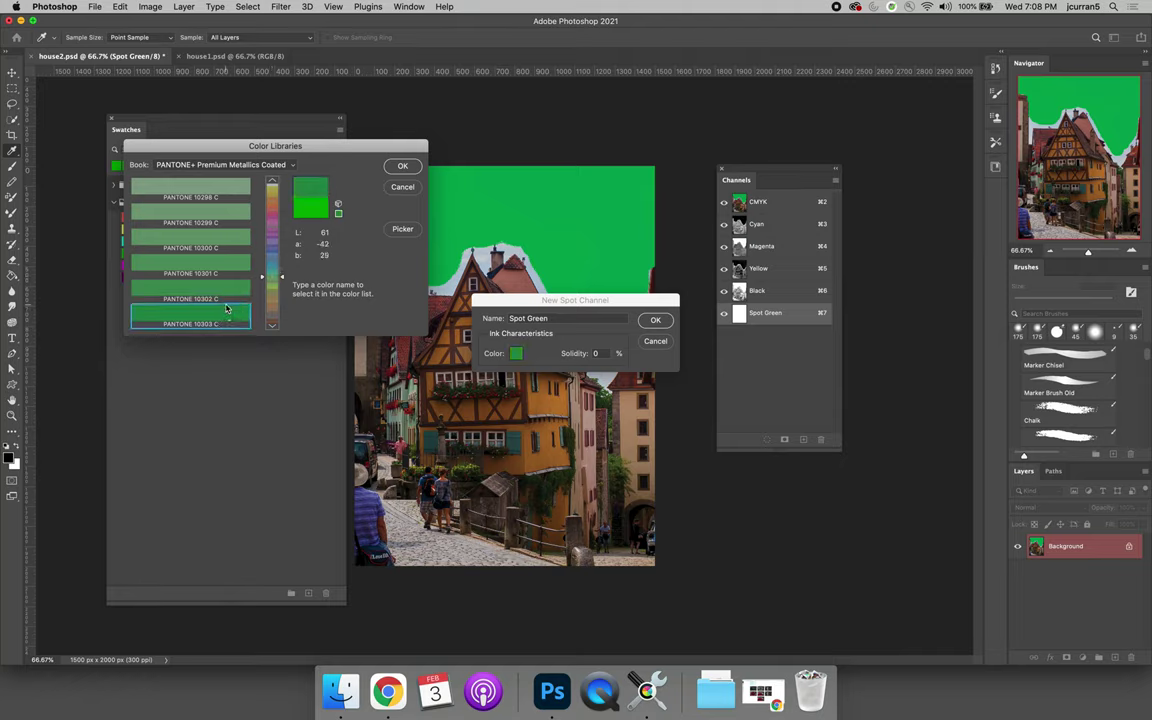
left_click(401, 166)
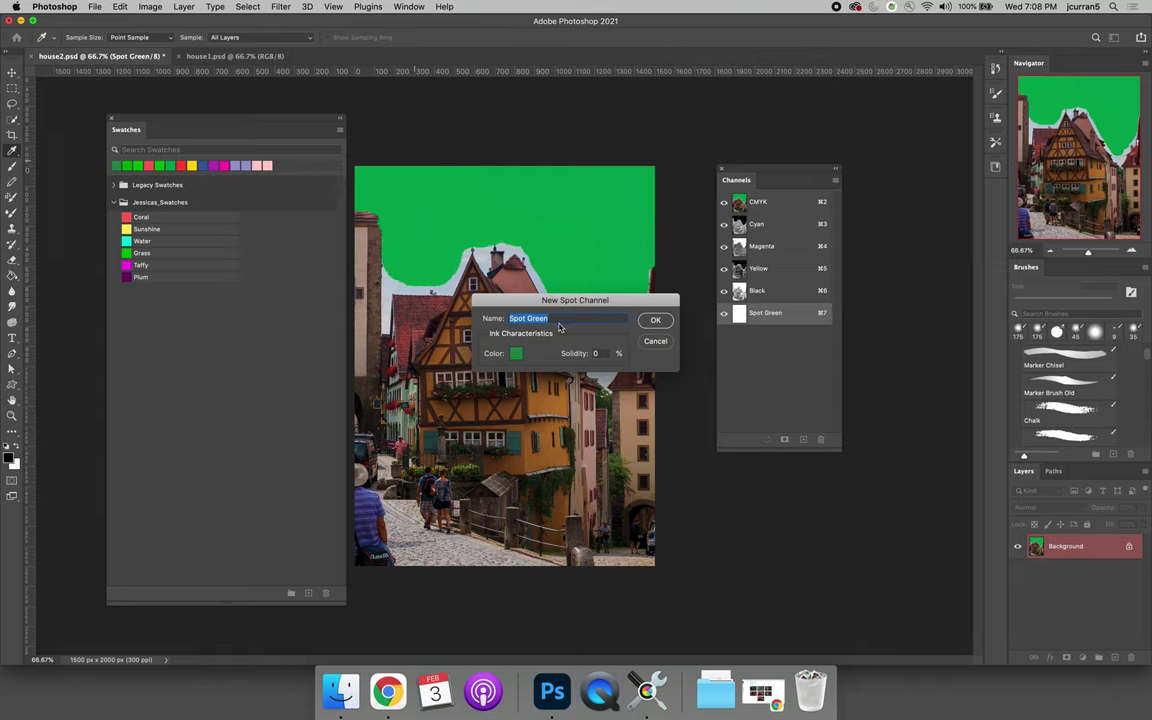
type("Pantone 103")
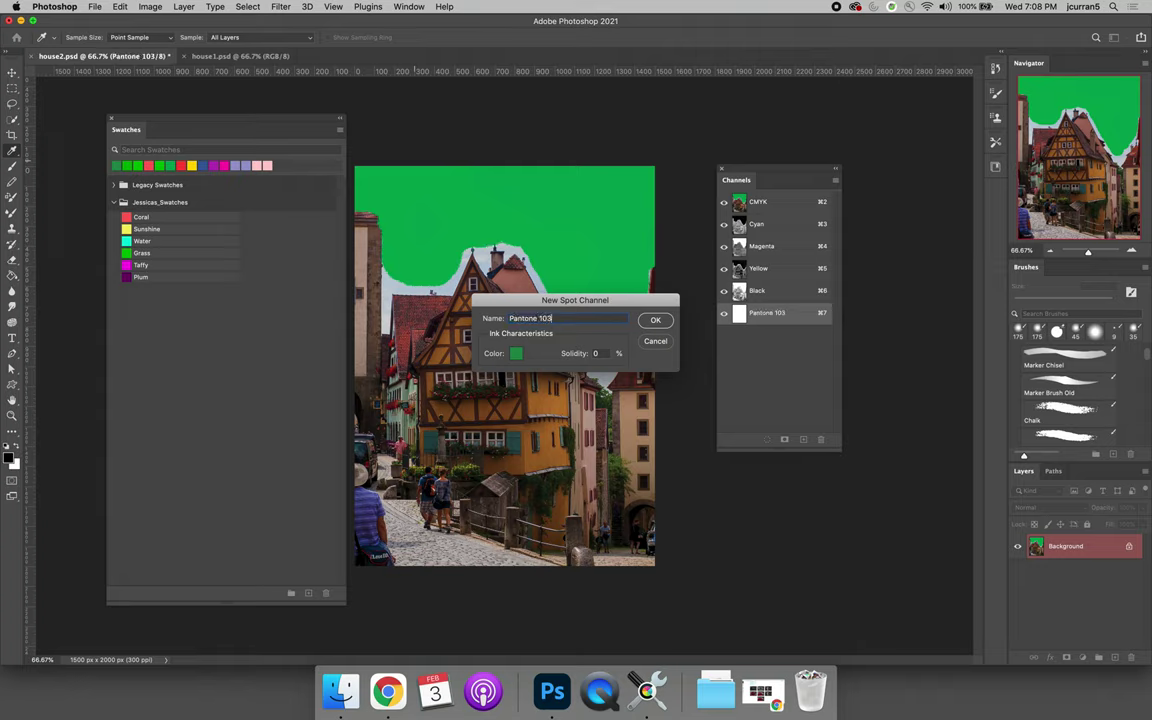
type("03")
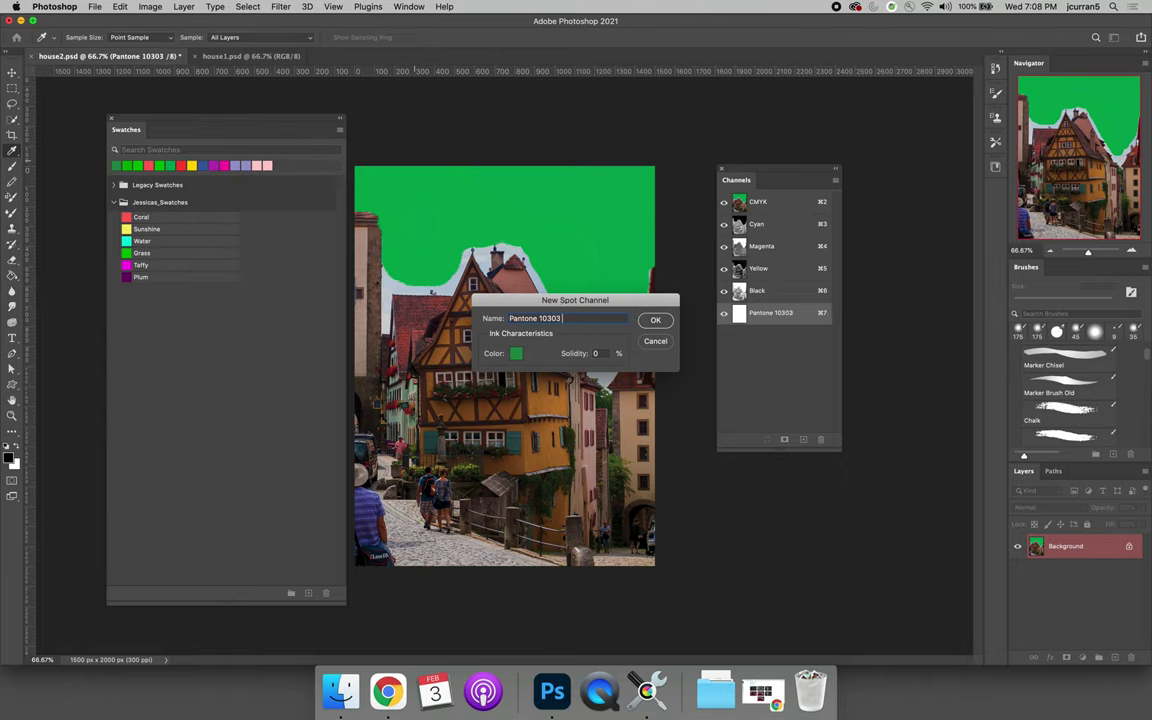
type(" C")
Confirm the Pantone 10303 C channel, then view the Cyan plate on its own
left_click(656, 320)
key("b")
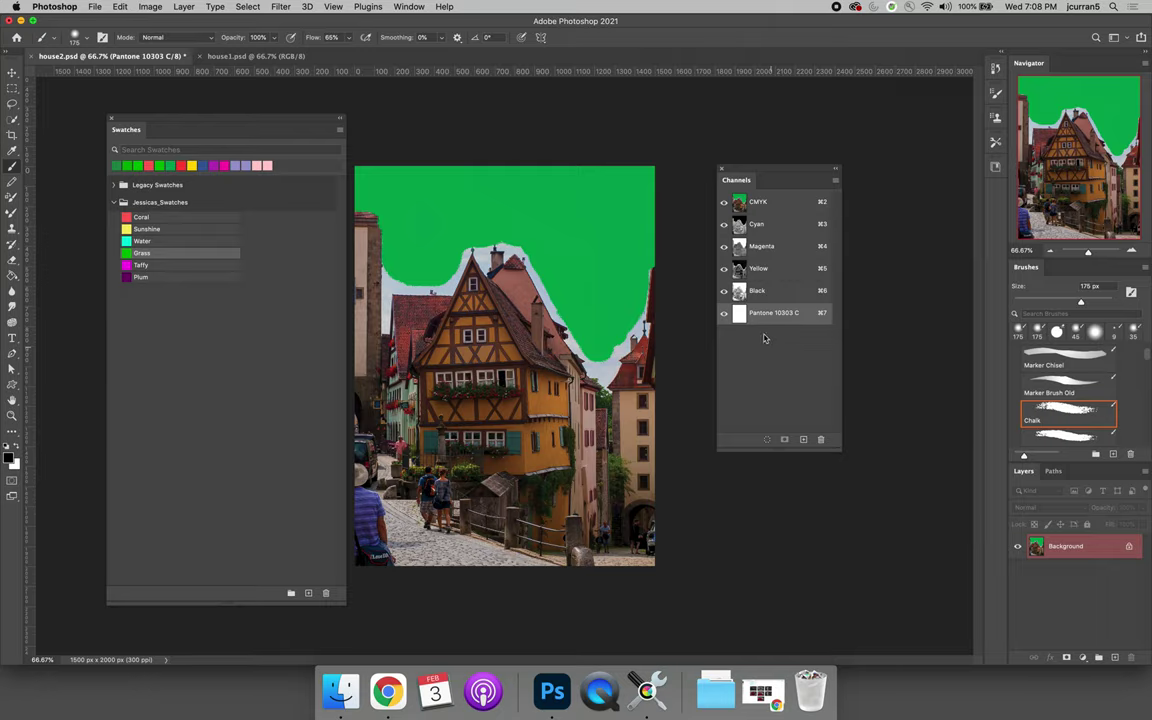
left_click_drag(724, 202, 728, 297)
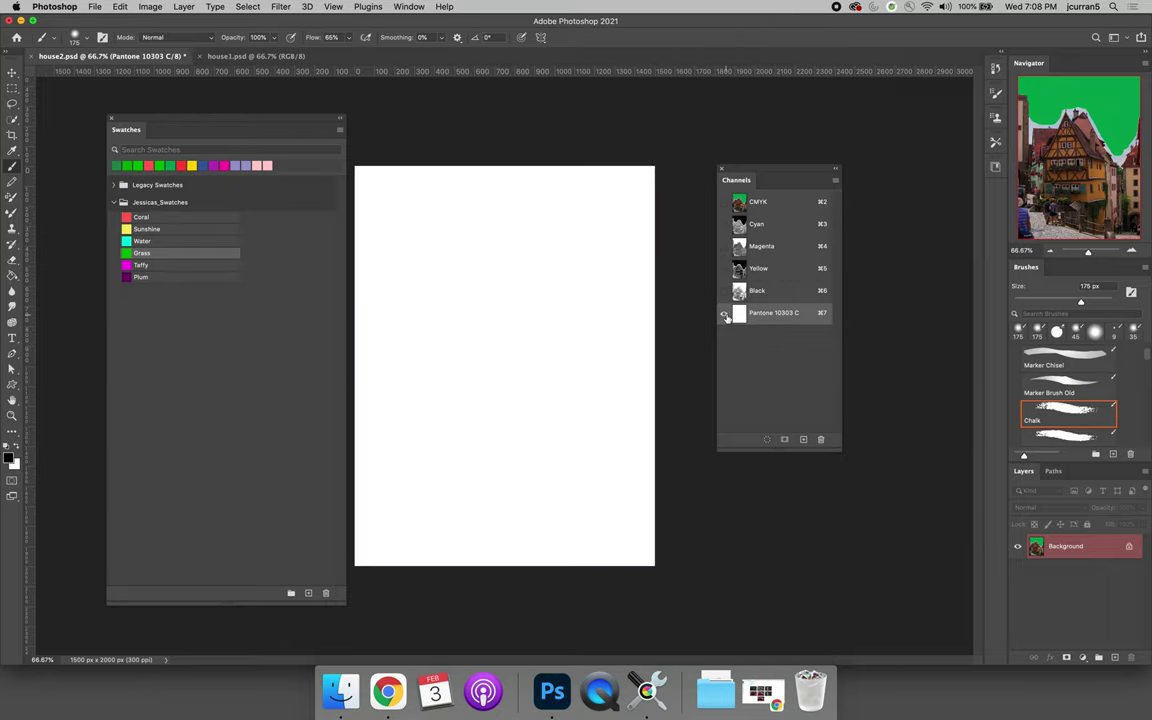
left_click(724, 224)
left_click(724, 313)
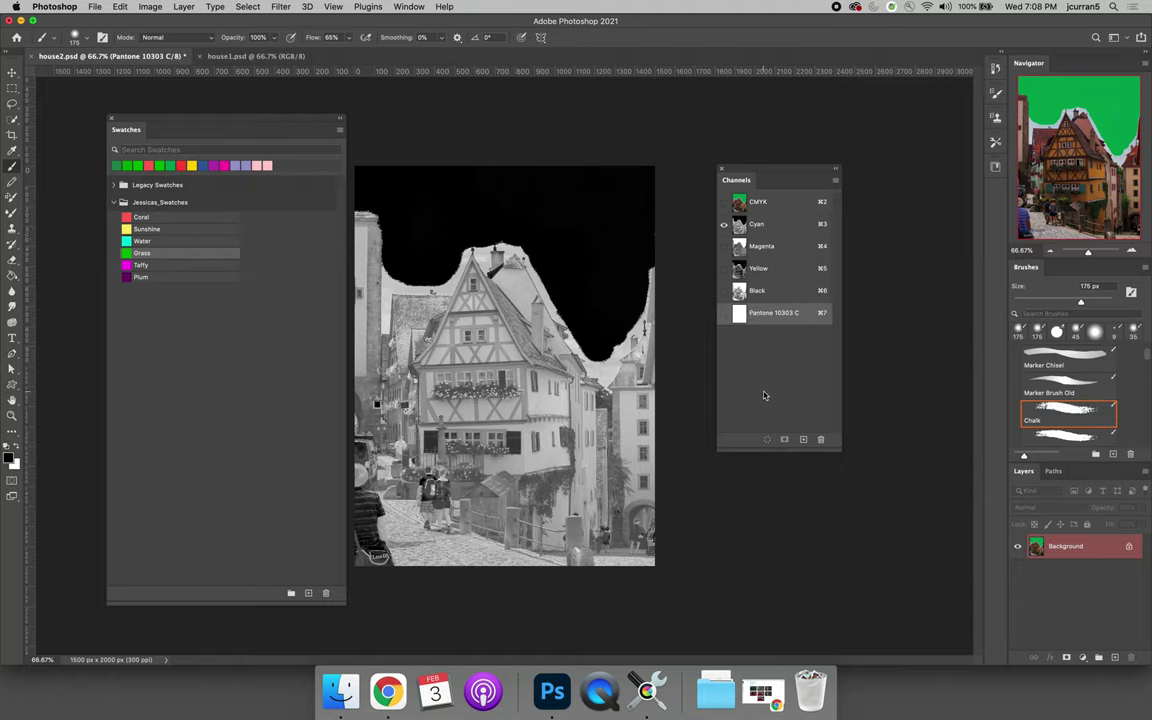
View Magenta, Yellow and Black individually, ending with only Pantone 10303 C visible
left_click(724, 246)
left_click(724, 224)
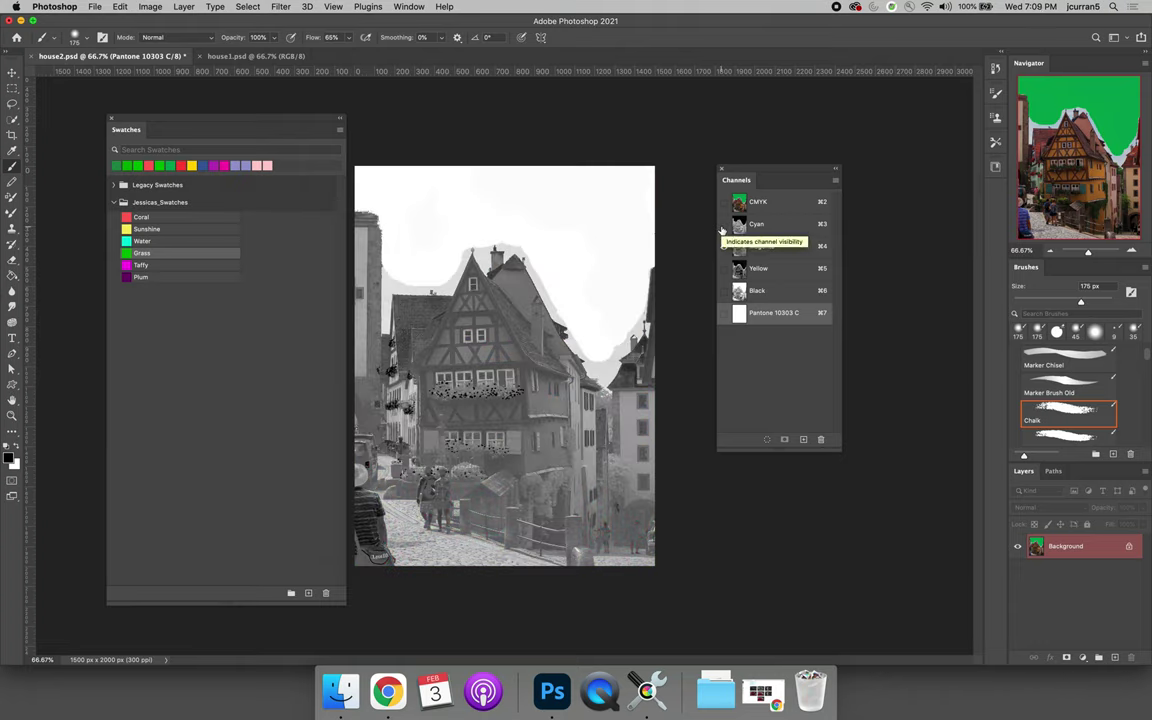
left_click(724, 268)
left_click(724, 246)
left_click(724, 290)
left_click(724, 268)
left_click(724, 312)
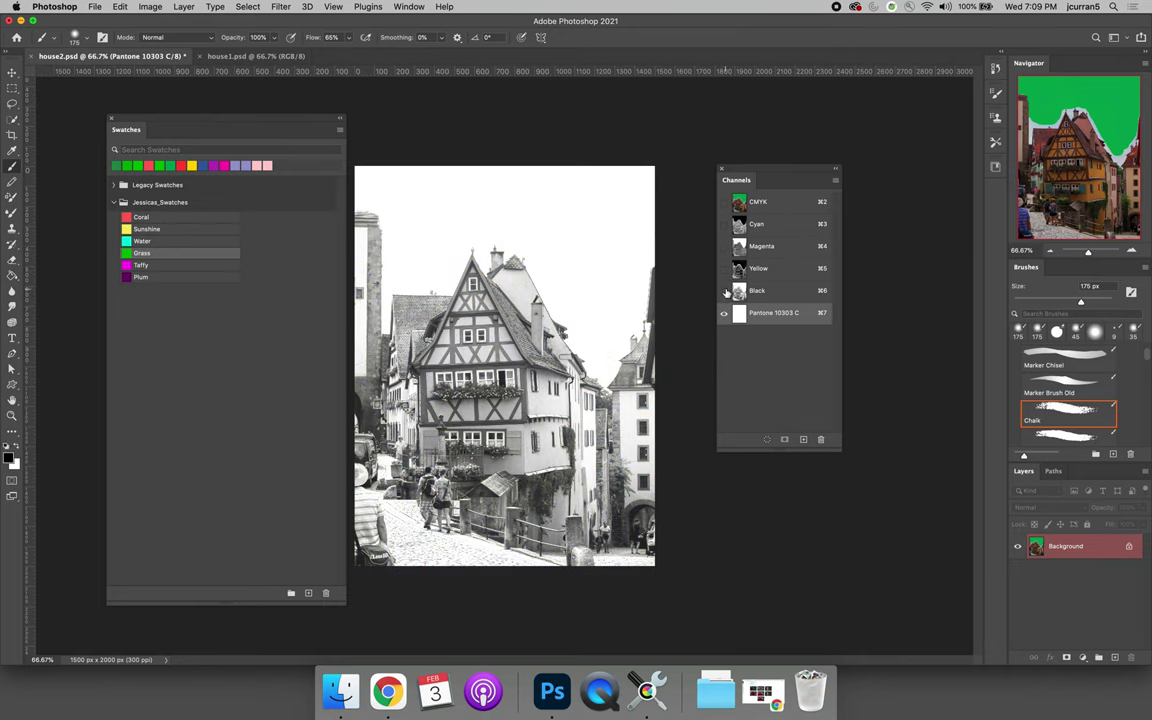
left_click(724, 290)
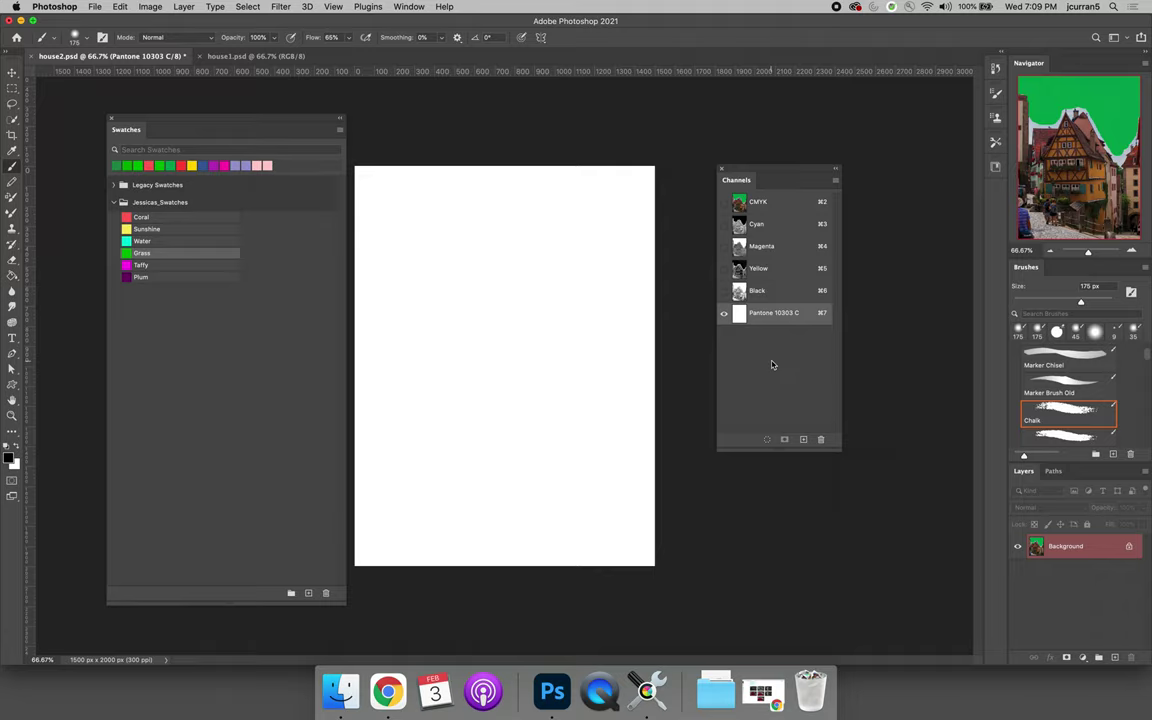
Delete the Pantone 10303 C channel and undo the green sky strokes back to RGB
key("Delete")
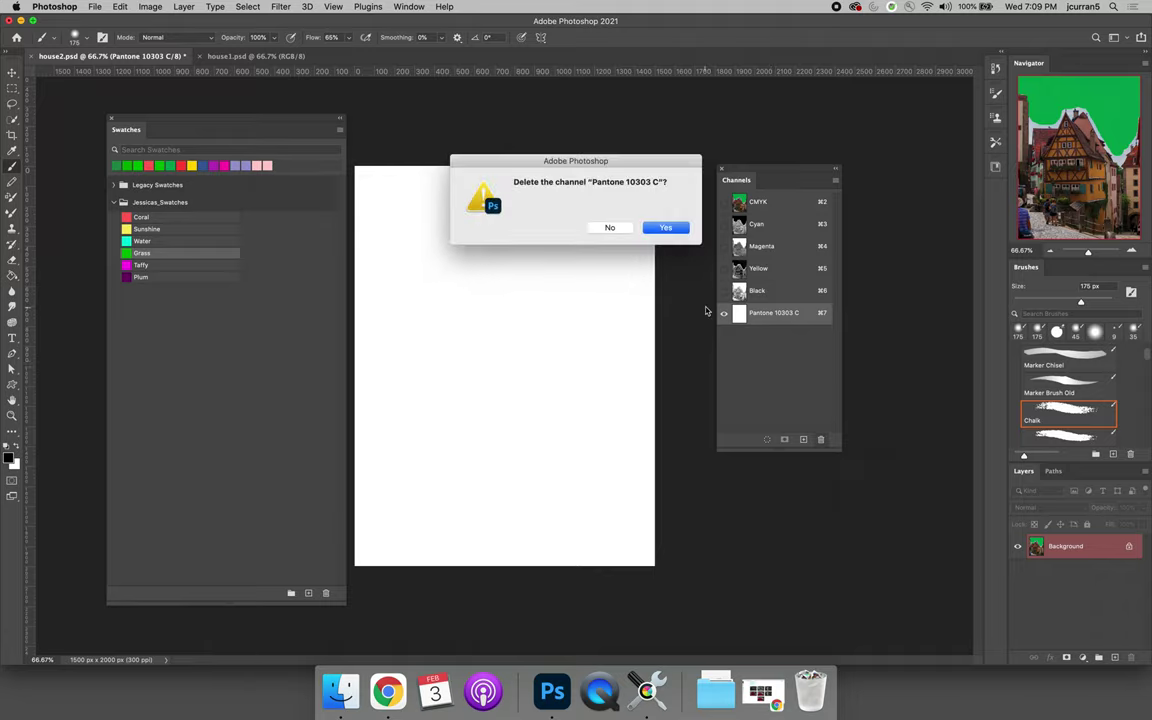
left_click(681, 230)
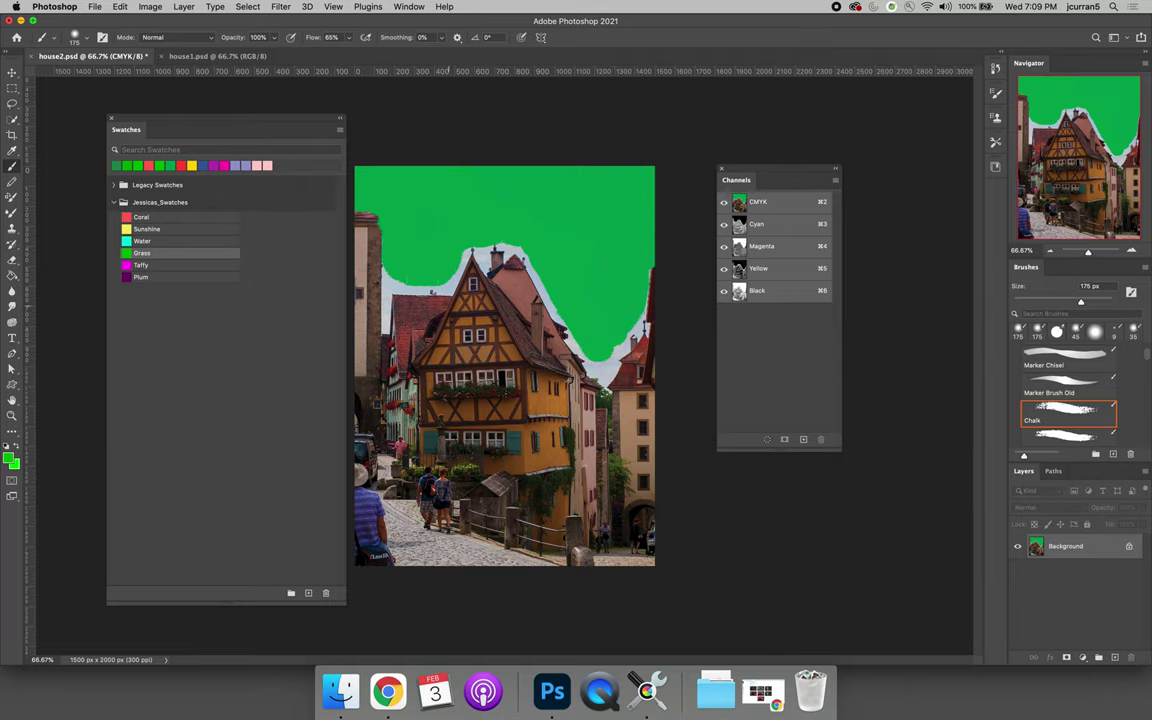
key("super+z")
key("super+z")
key("super+z")
key("super+z")
key("super+z")
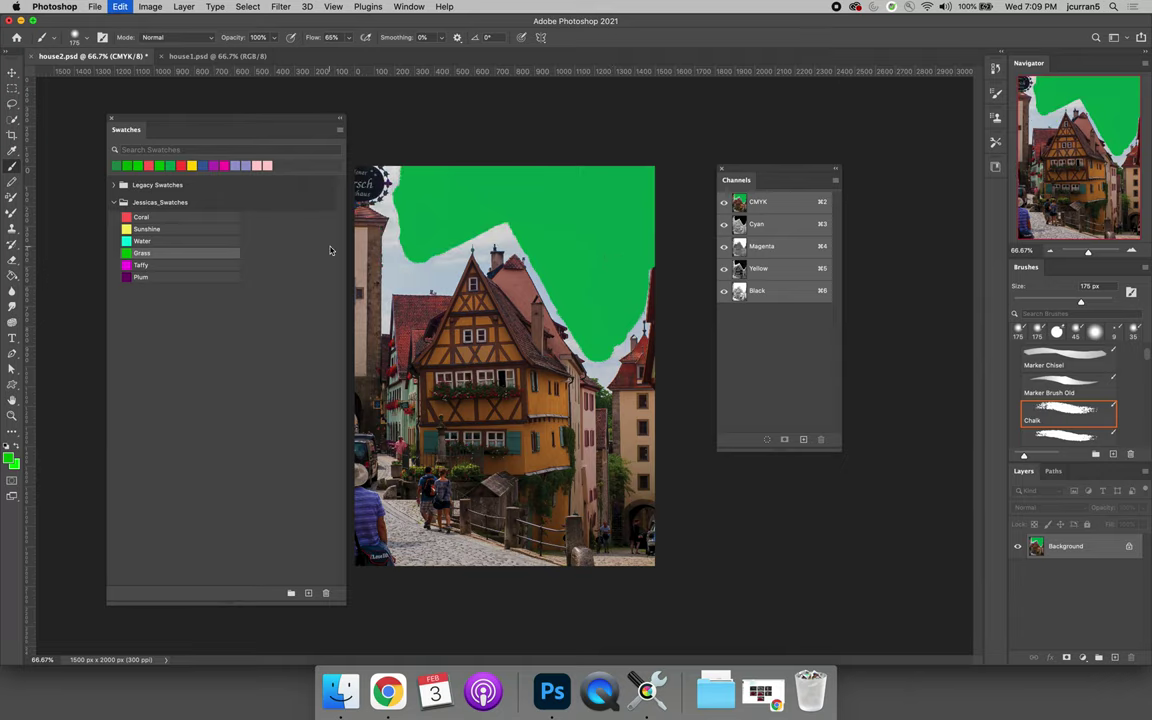
key("super+z")
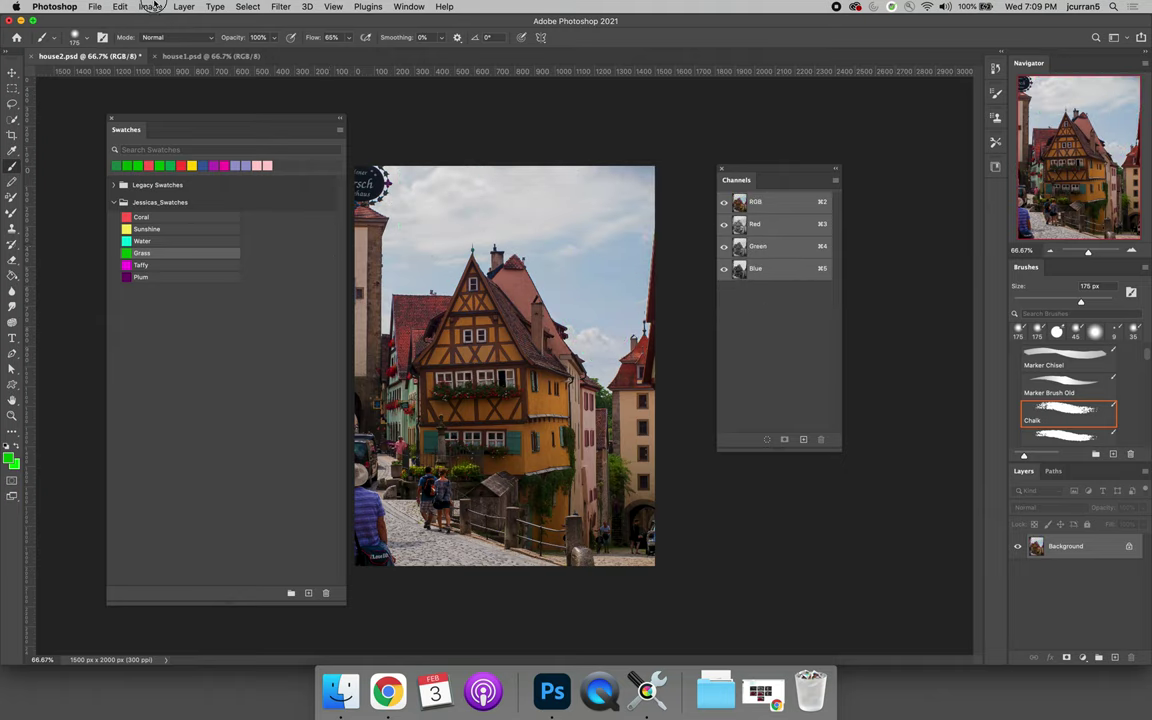
Convert house2.psd to CMYK Color mode via Image > Mode
left_click(150, 6)
mouse_move(168, 21)
left_click(327, 81)
left_click(684, 254)
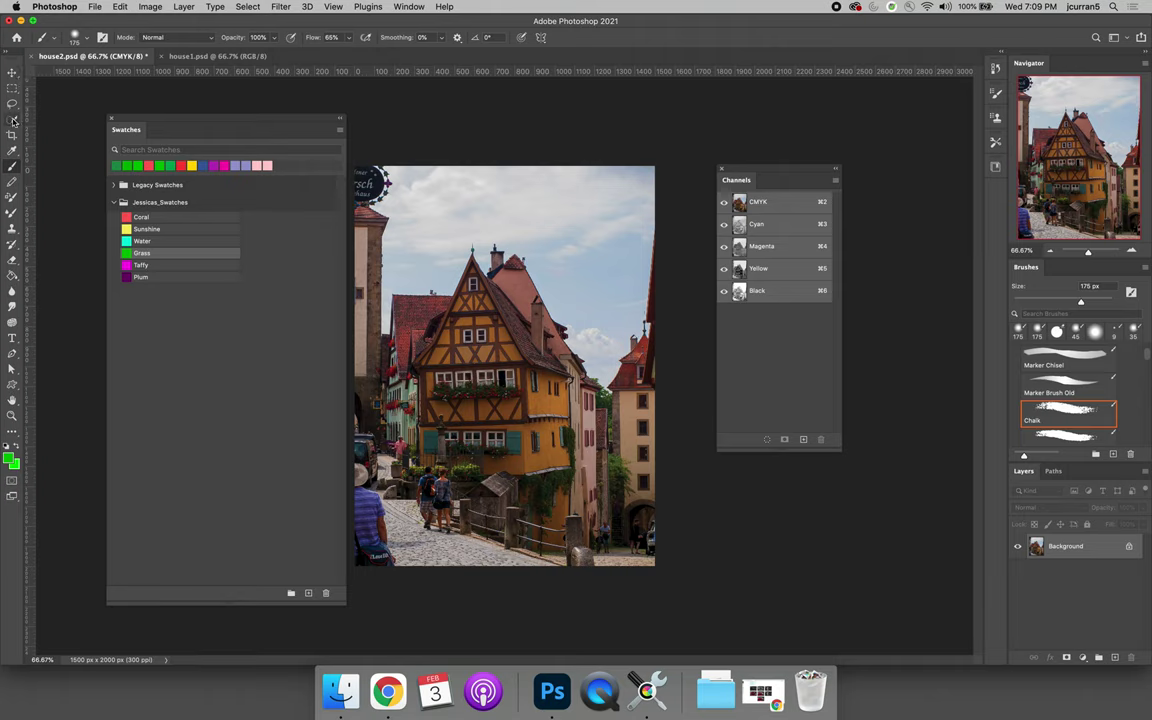
Make a Color Range selection of the house facade, sampled from the walls, with Fuzziness 96
key("v")
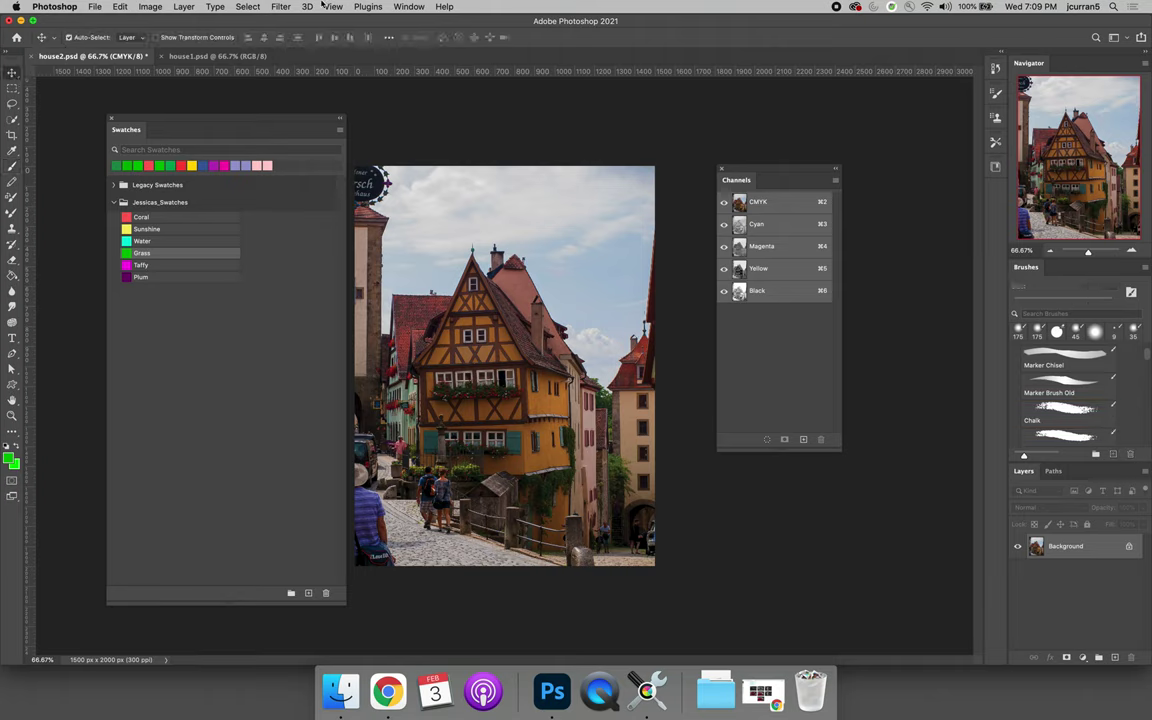
left_click(248, 7)
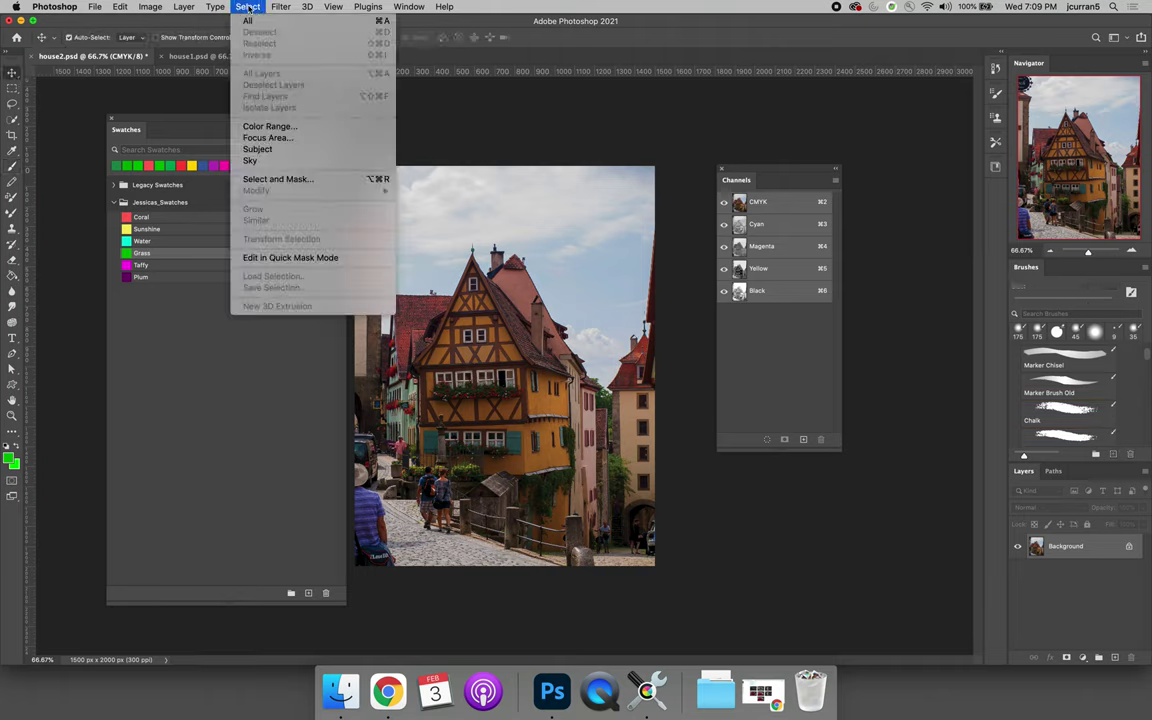
left_click(268, 126)
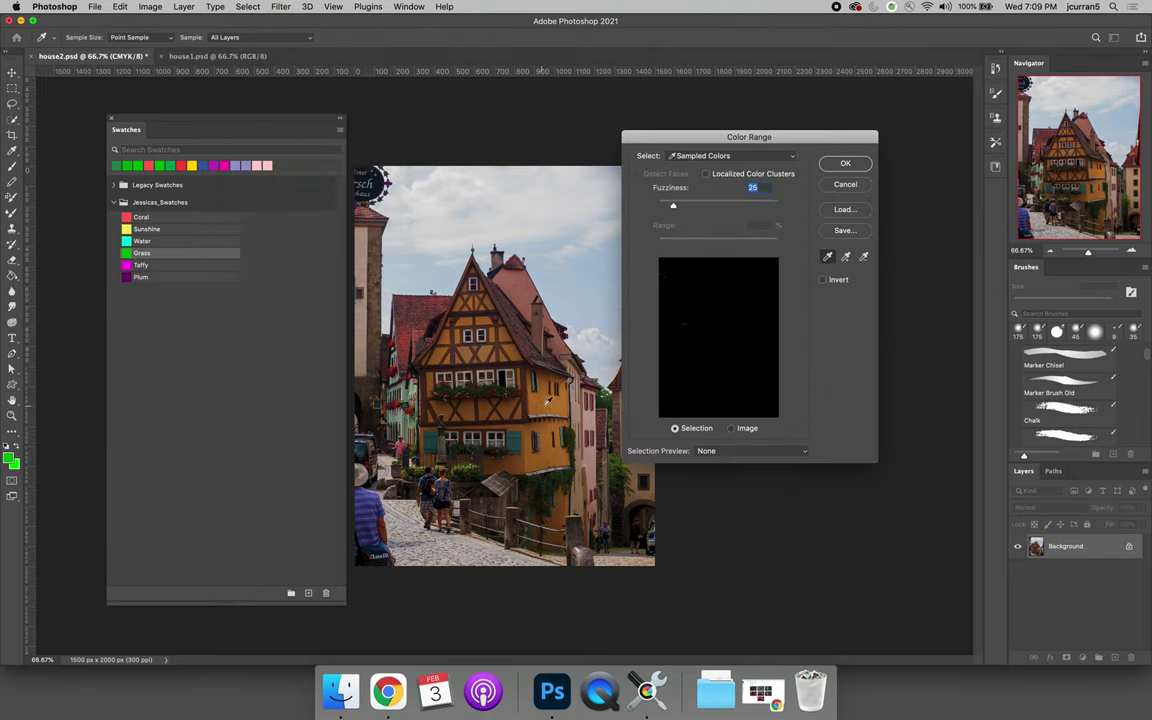
left_click(495, 360)
left_click_drag(675, 209, 716, 207)
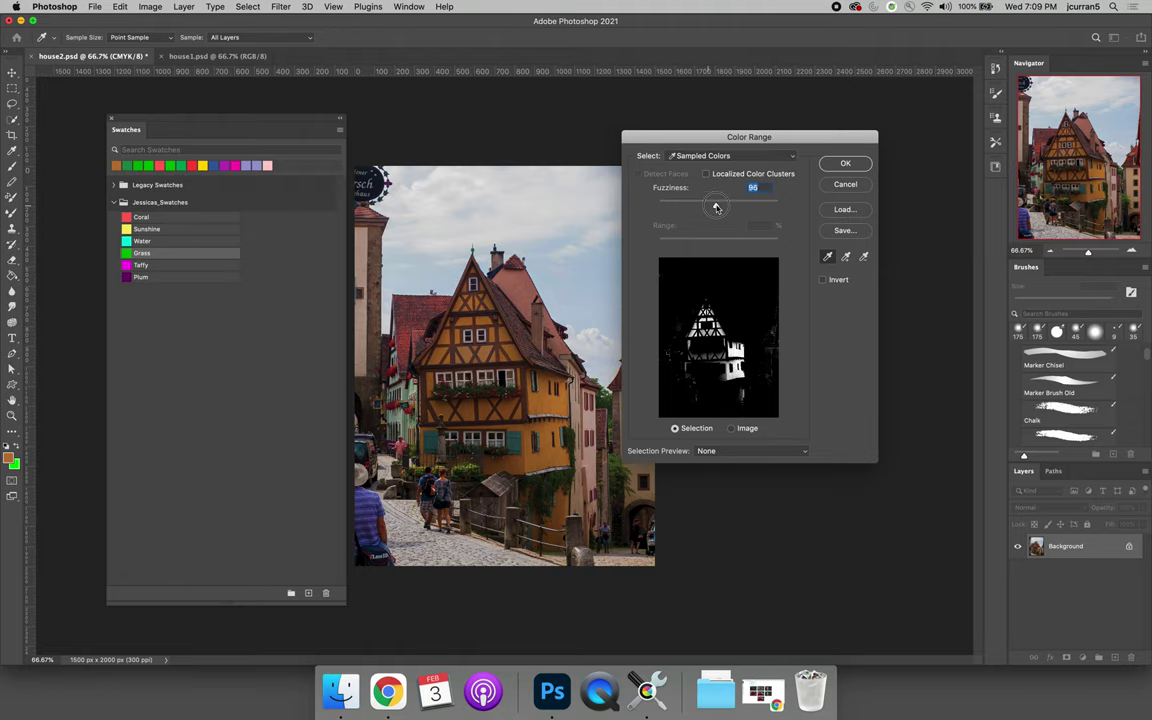
left_click(674, 293)
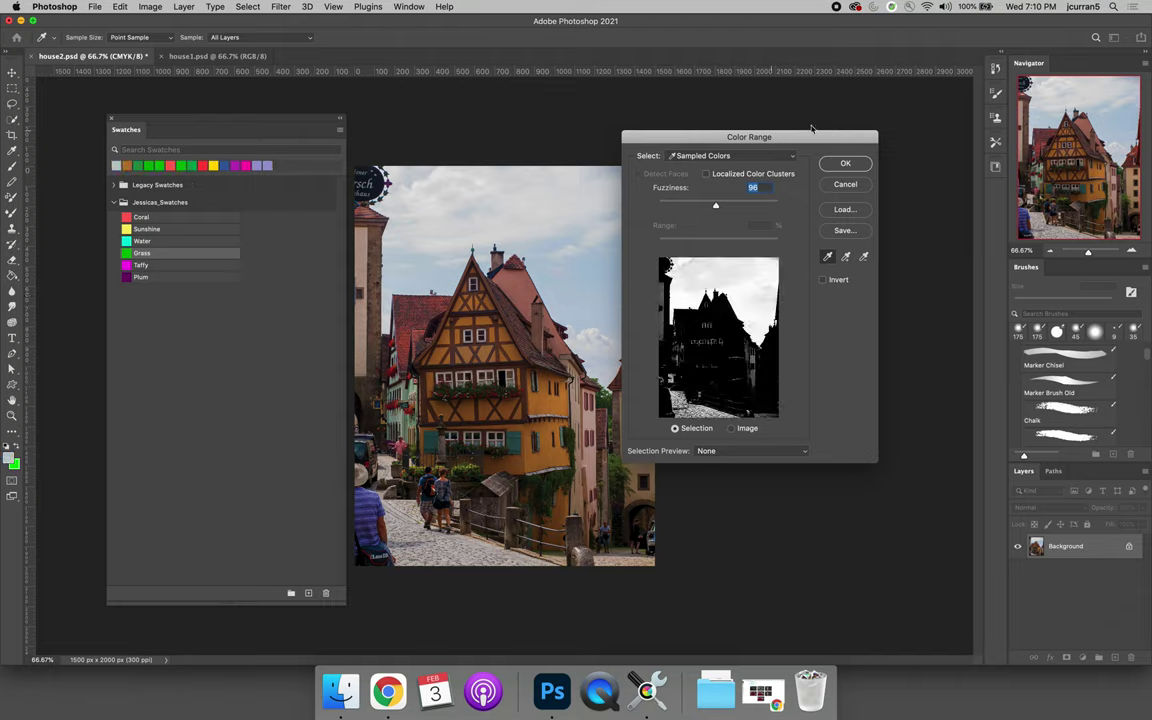
left_click(541, 400)
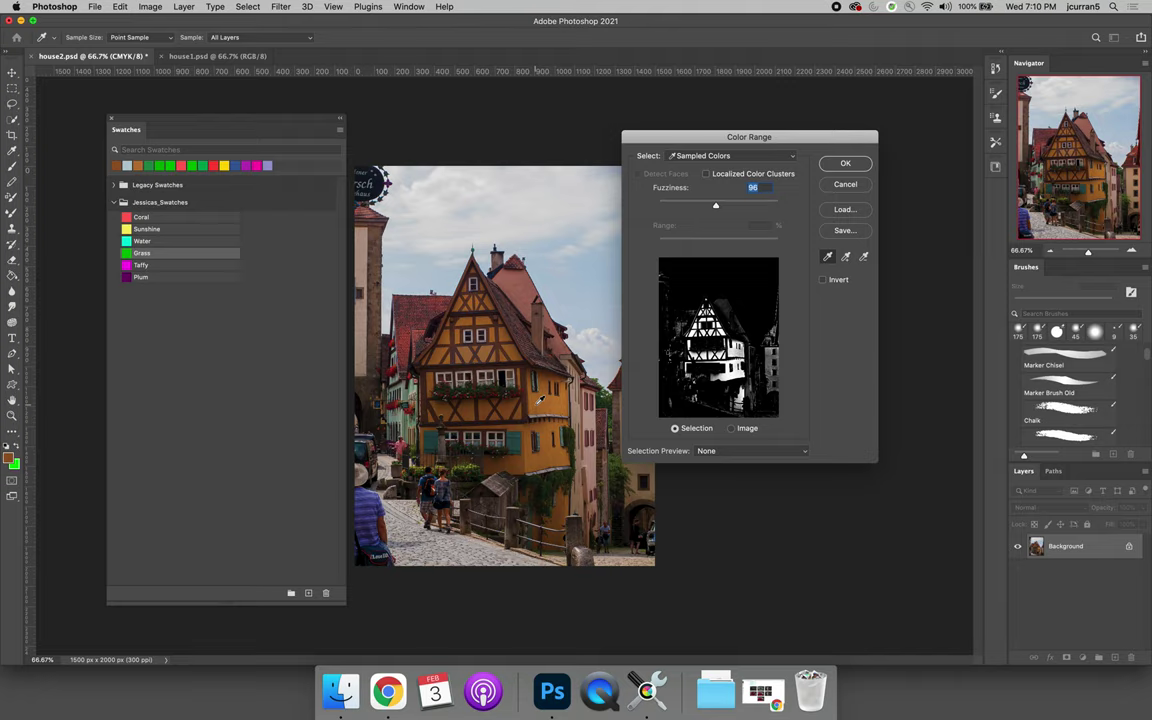
left_click(845, 163)
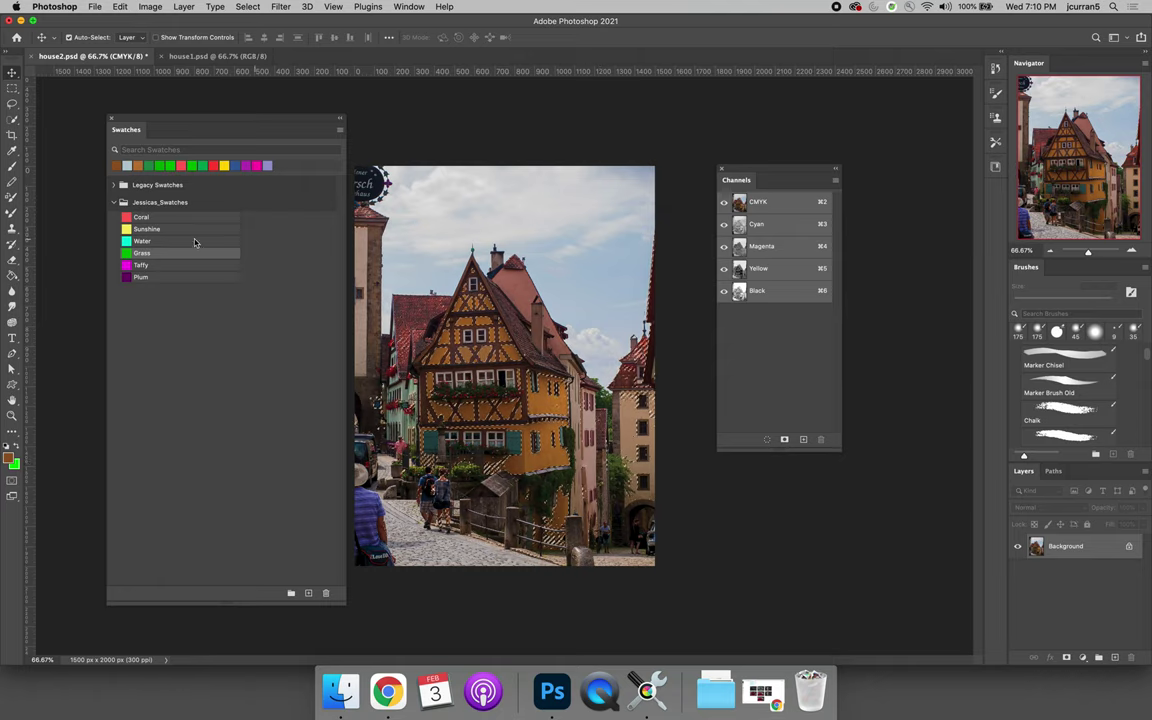
Lasso out stray selected areas at the top right, house upper left and sky by the roof
left_click(12, 103)
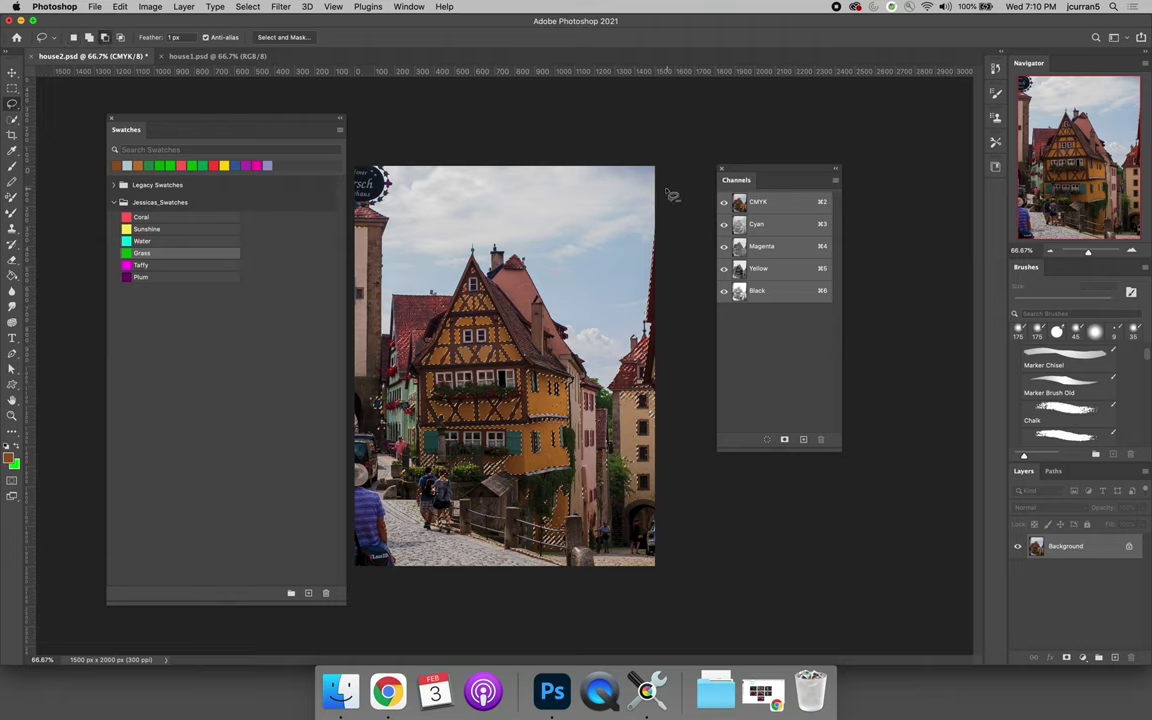
mouse_move(663, 189)
left_mouse_down()
mouse_move(616, 273)
mouse_move(584, 405)
mouse_move(572, 567)
mouse_move(664, 569)
mouse_move(694, 465)
mouse_move(674, 193)
left_mouse_up()
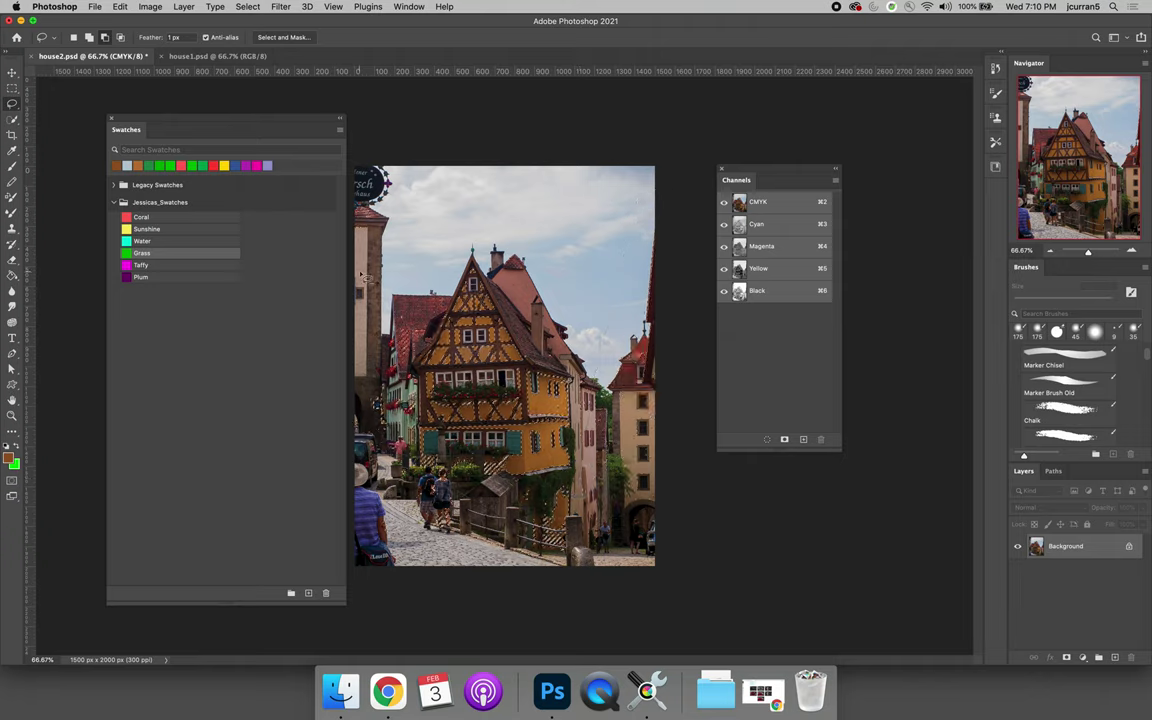
mouse_move(450, 270)
left_mouse_down()
mouse_move(448, 260)
mouse_move(420, 275)
mouse_move(368, 355)
mouse_move(368, 415)
mouse_move(408, 425)
mouse_move(546, 560)
left_mouse_up()
mouse_move(388, 218)
left_mouse_down()
mouse_move(424, 216)
mouse_move(453, 243)
left_mouse_up()
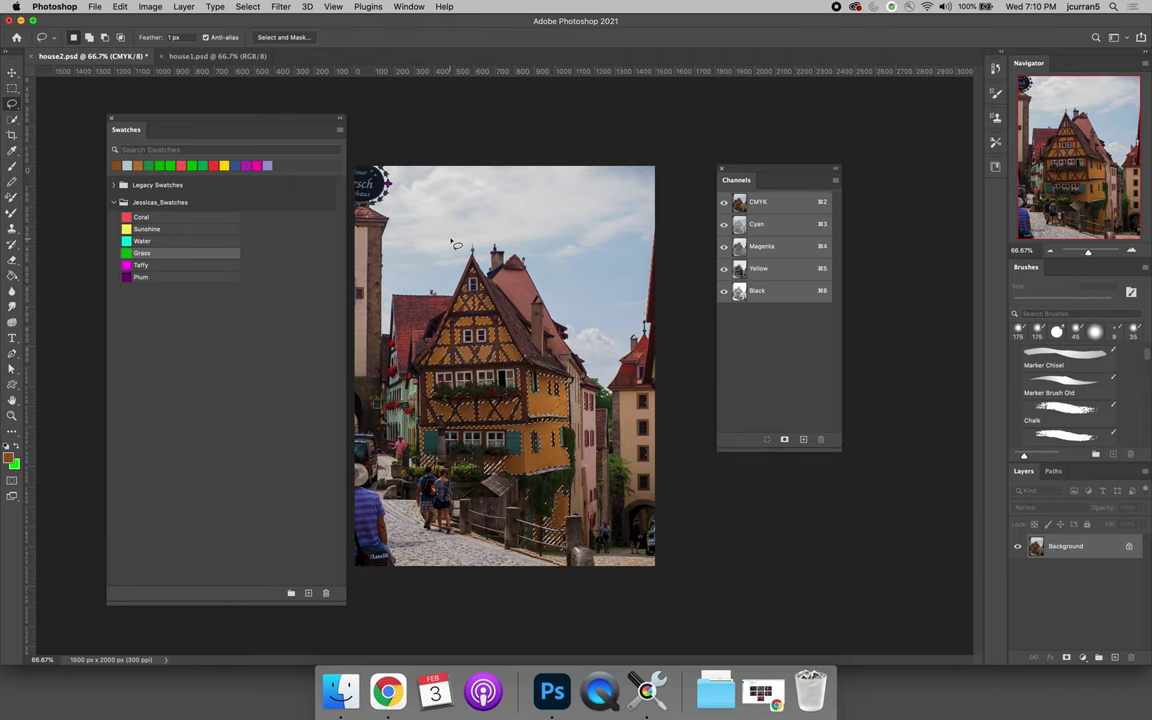
left_click(835, 181)
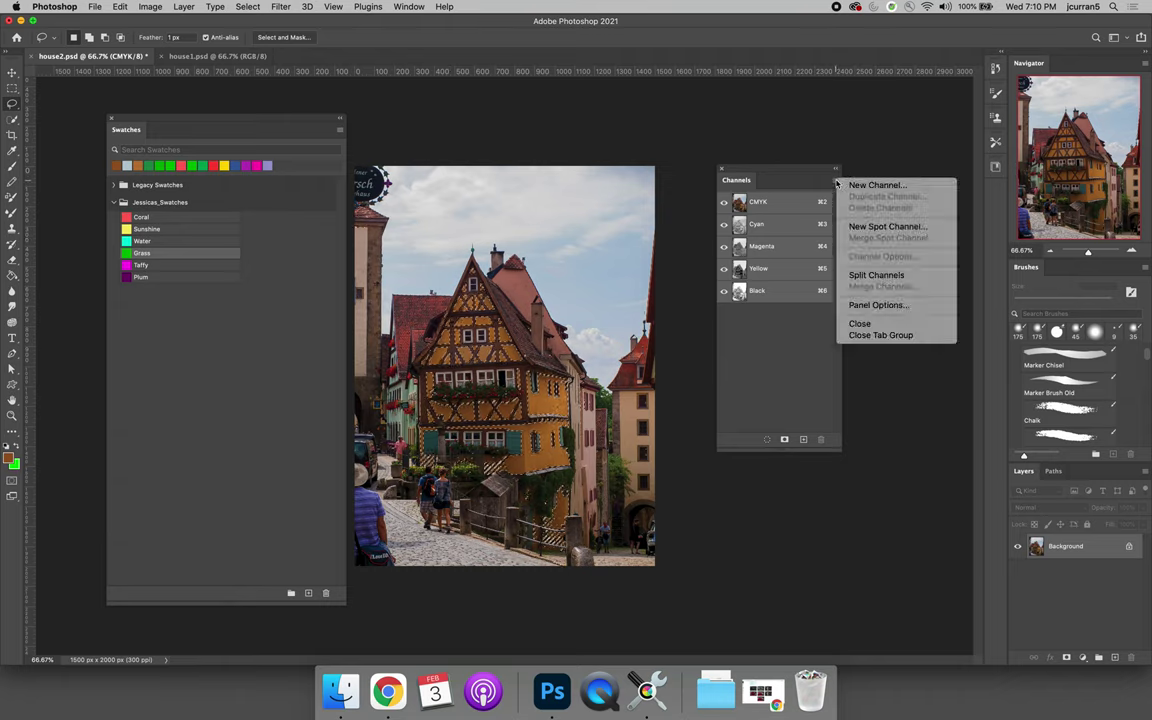
Create a new spot channel inked with orange PANTONE 10129 C from Color Libraries
left_click(913, 227)
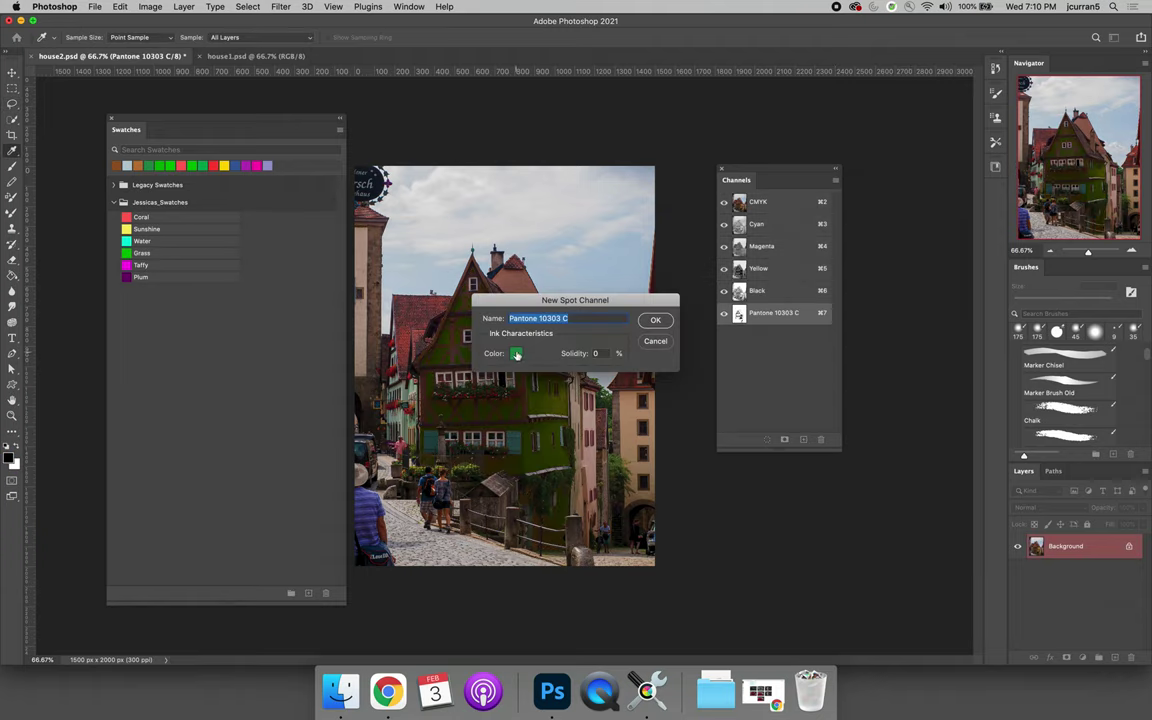
left_click_drag(530, 300, 640, 210)
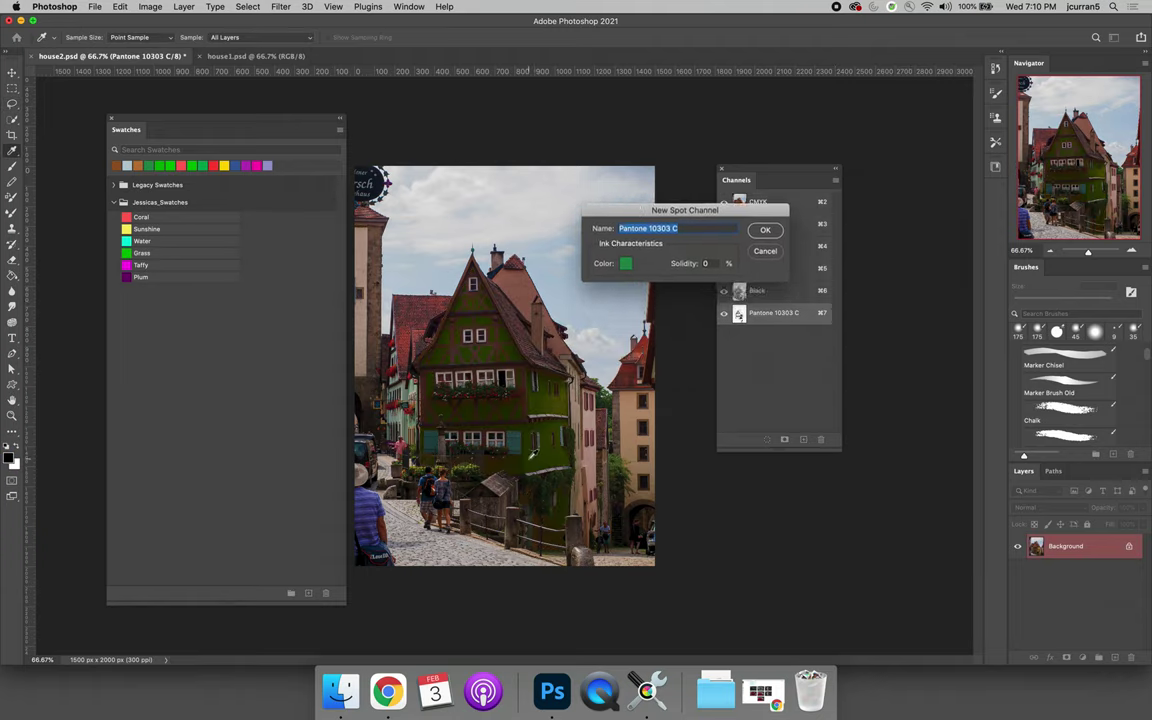
left_click(626, 265)
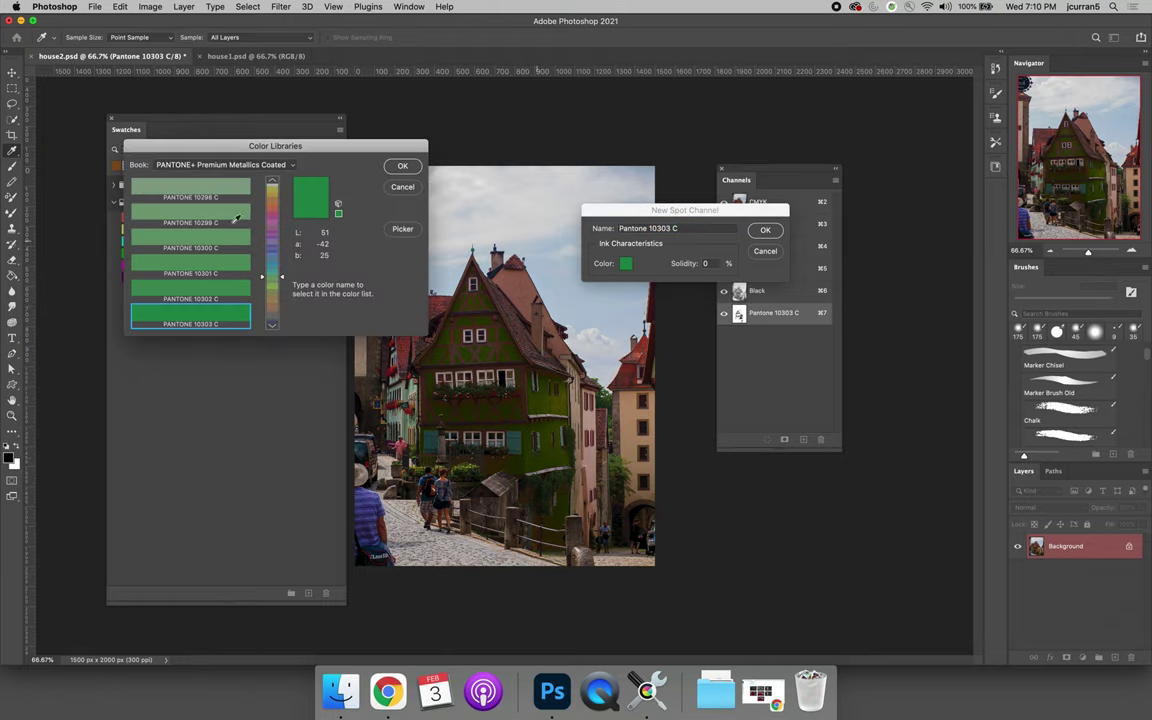
left_click(282, 215)
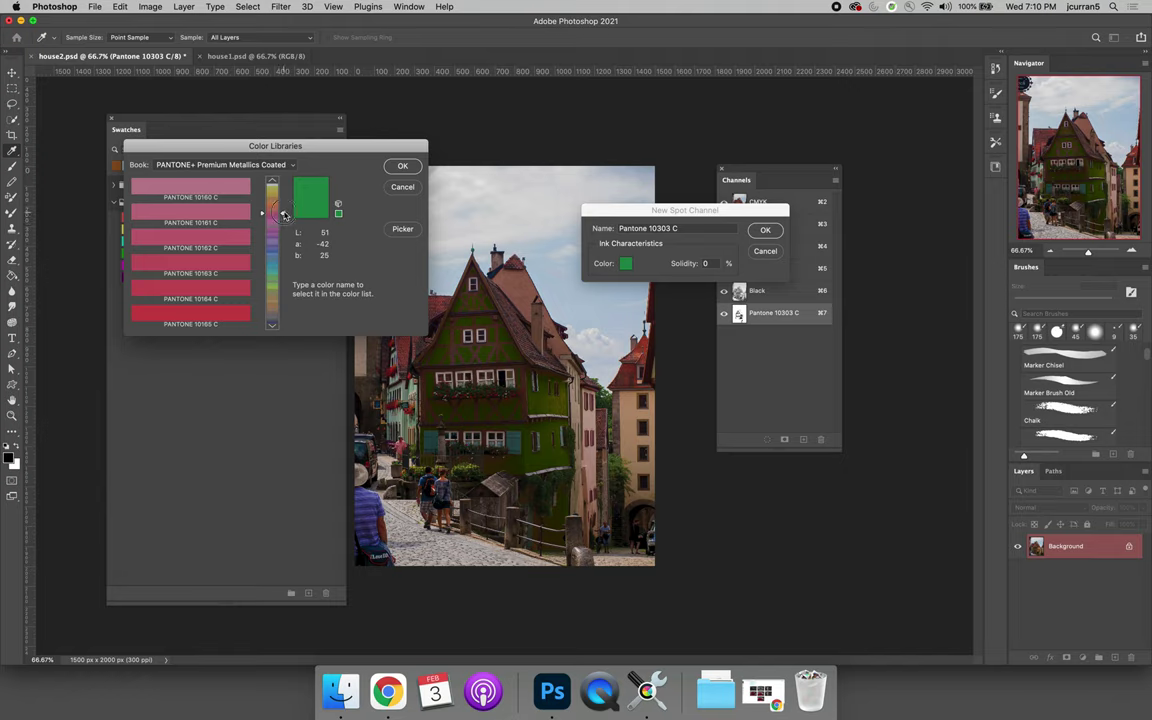
scroll(283, 215, "up", 10)
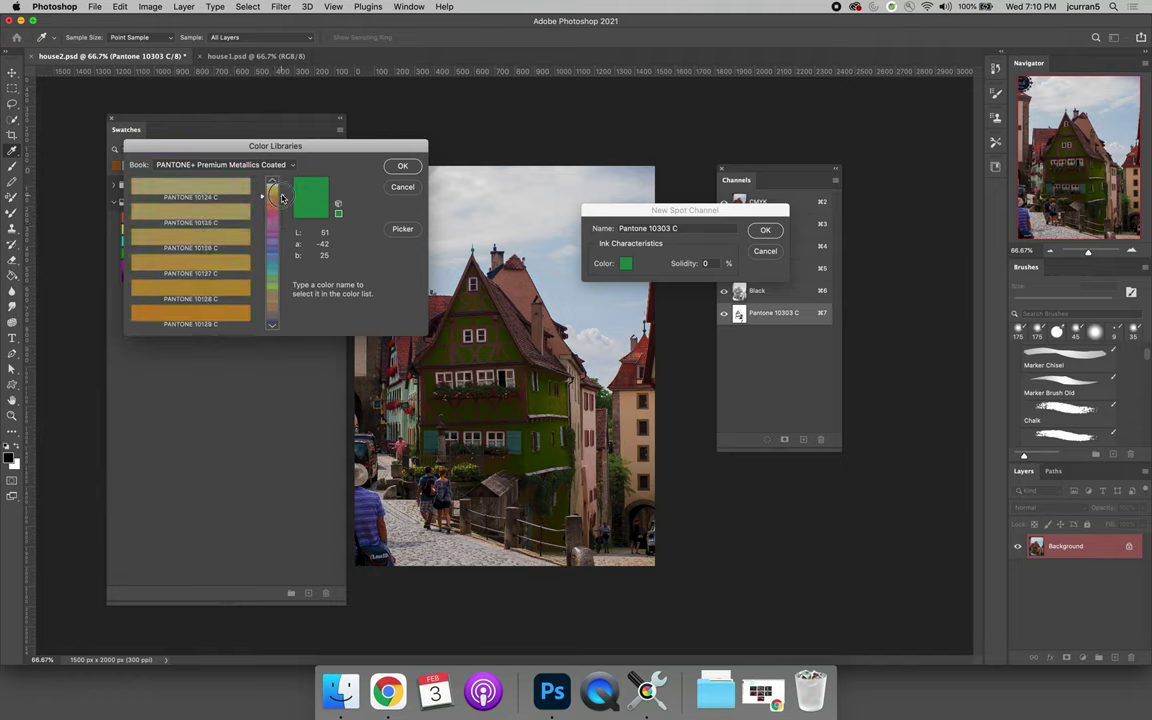
left_click(187, 316)
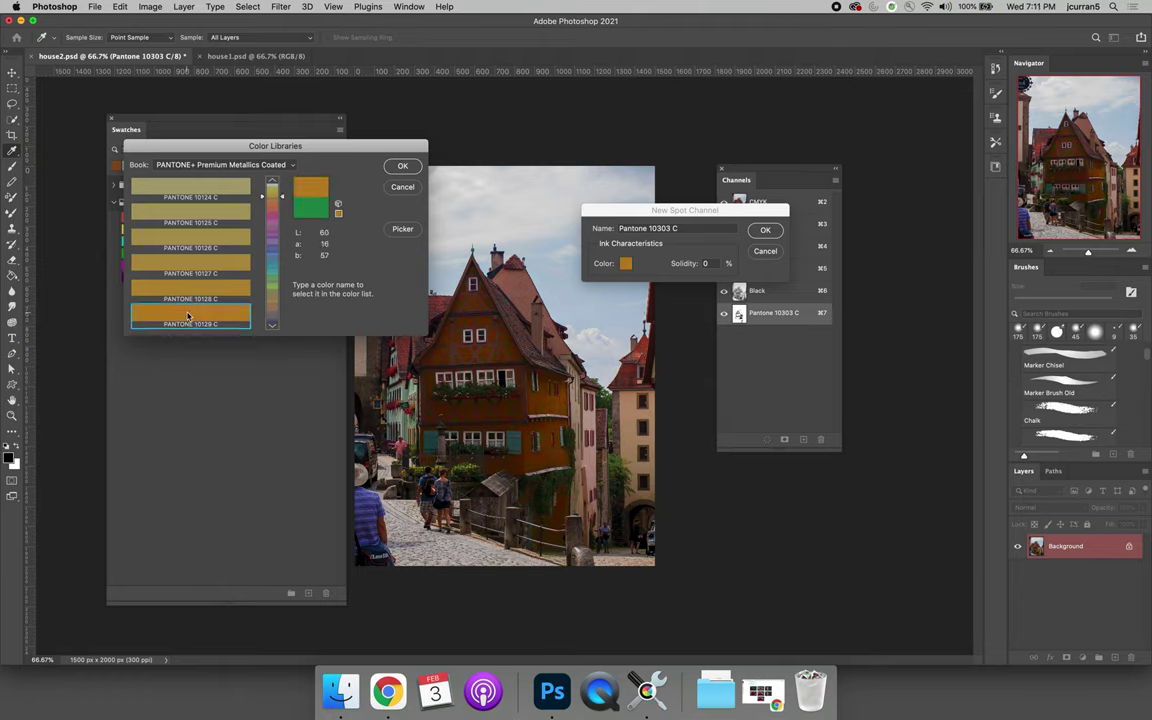
left_click(402, 167)
Confirm the spot channel and hide Cyan, Magenta, Yellow and Black to show the house mask
key("Return")
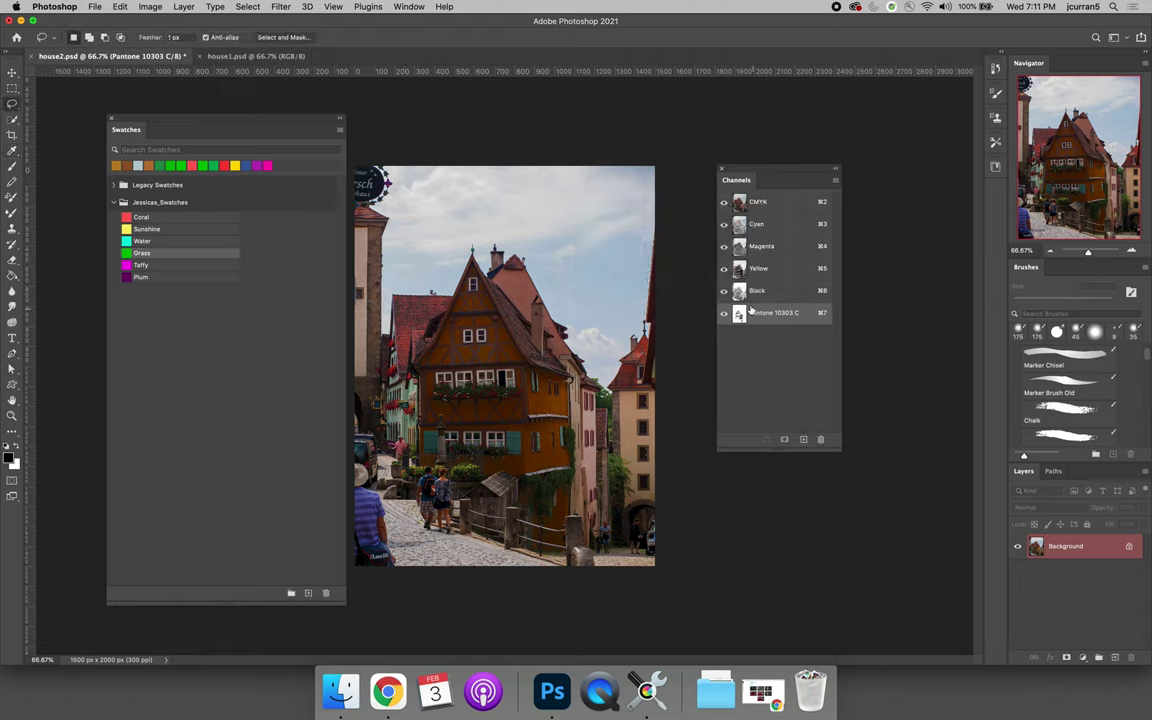
left_click(724, 224)
left_click(724, 246)
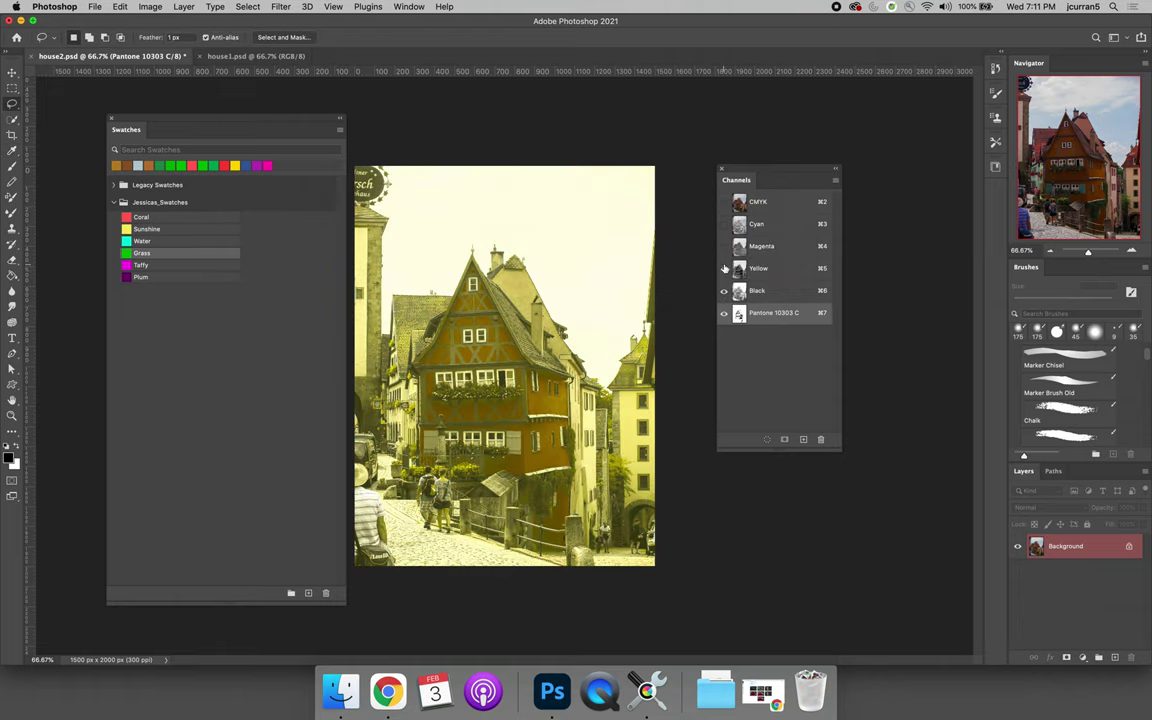
left_click(724, 268)
left_click(724, 290)
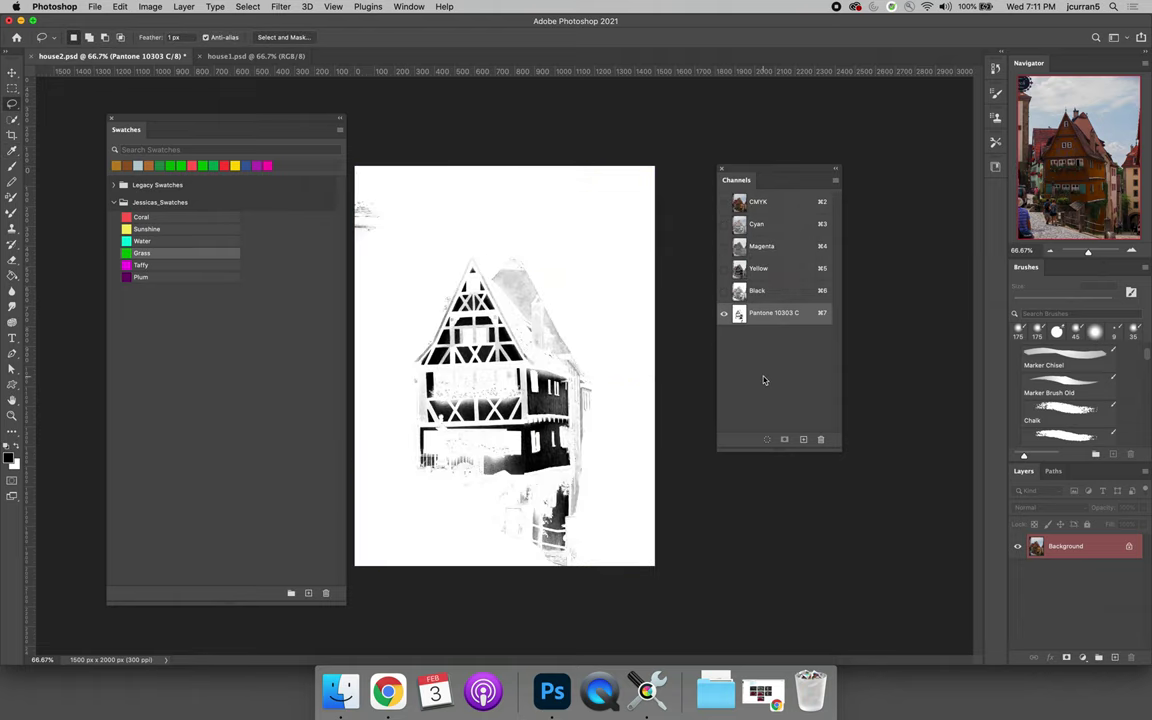